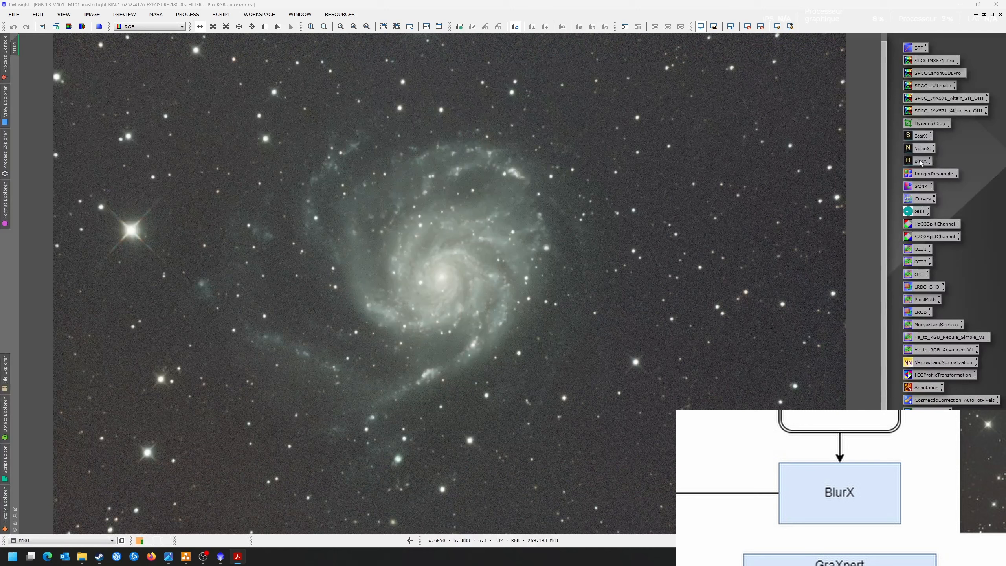
Apply BlurXTerminator to the M101 image with star and nonstellar sharpening at 0.50 and automatic PSF.
{"action": "double_click", "coordinate": [921, 161]}
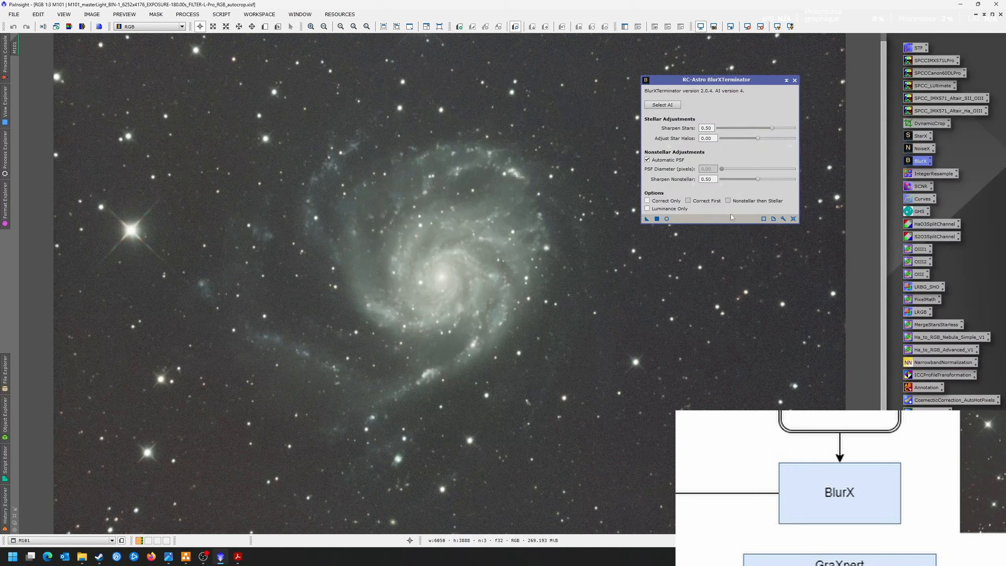
{"action": "left_click", "coordinate": [795, 80]}
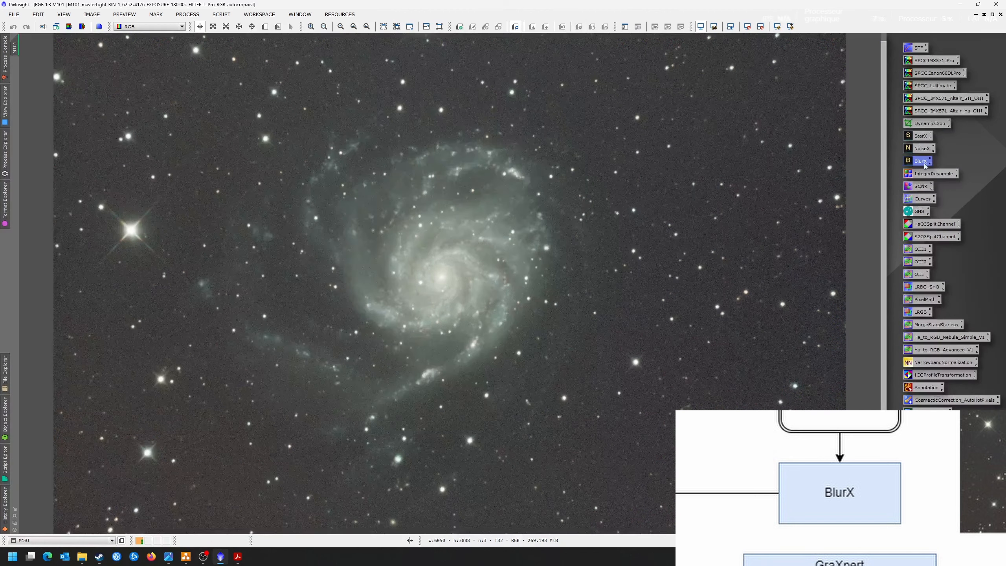
{"action": "left_click_drag", "start_coordinate": [662, 174], "coordinate": [660, 176]}
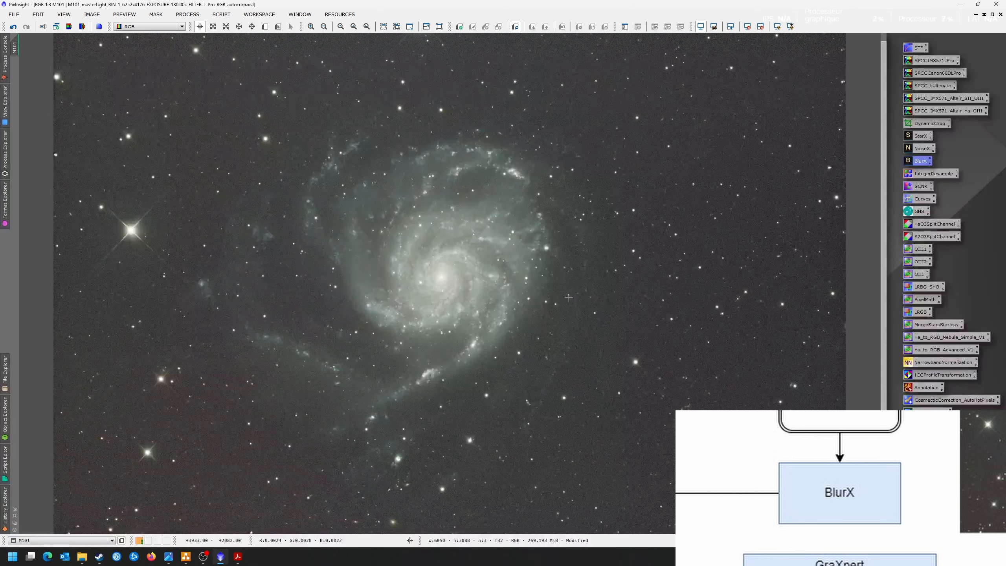
Compare the galaxy's detail before and after BlurXTerminator up close, and inspect the full frame and its edges.
{"action": "scroll", "coordinate": [459, 243], "scroll_direction": "up", "scroll_amount": 2}
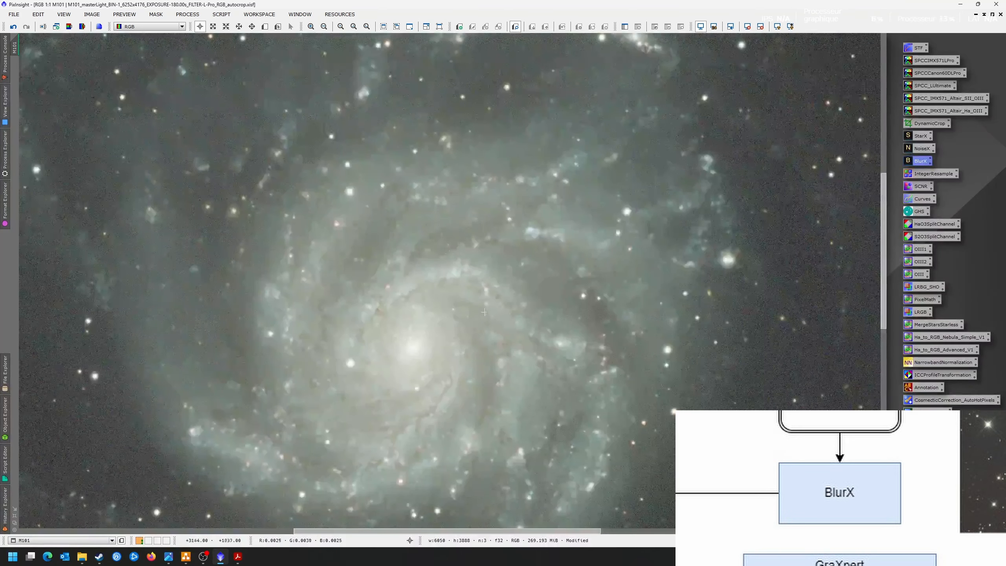
{"action": "left_click", "coordinate": [13, 27]}
{"action": "left_click", "coordinate": [27, 27]}
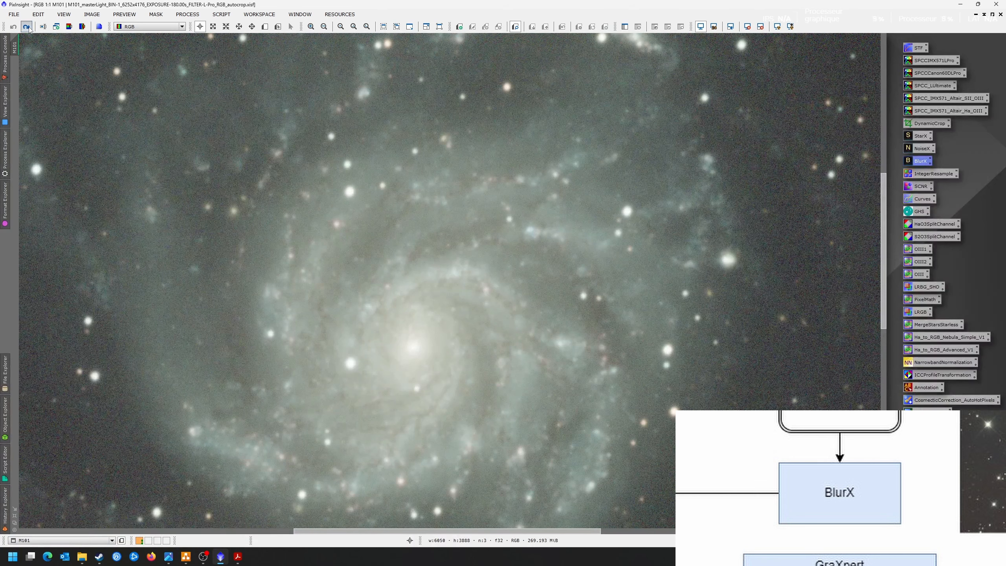
{"action": "scroll", "coordinate": [411, 322], "scroll_direction": "down", "scroll_amount": 1}
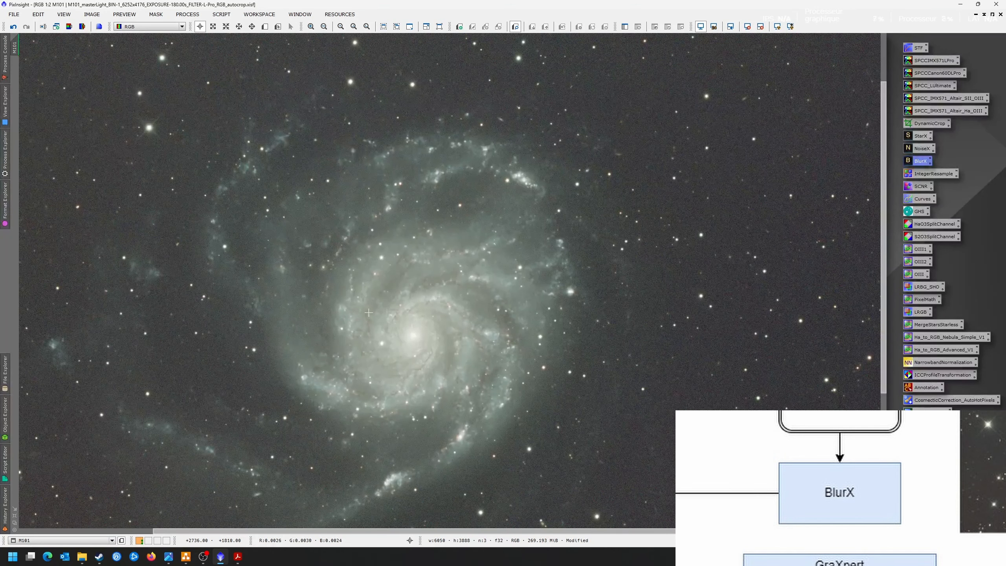
{"action": "scroll", "coordinate": [368, 313], "scroll_direction": "down", "scroll_amount": 1}
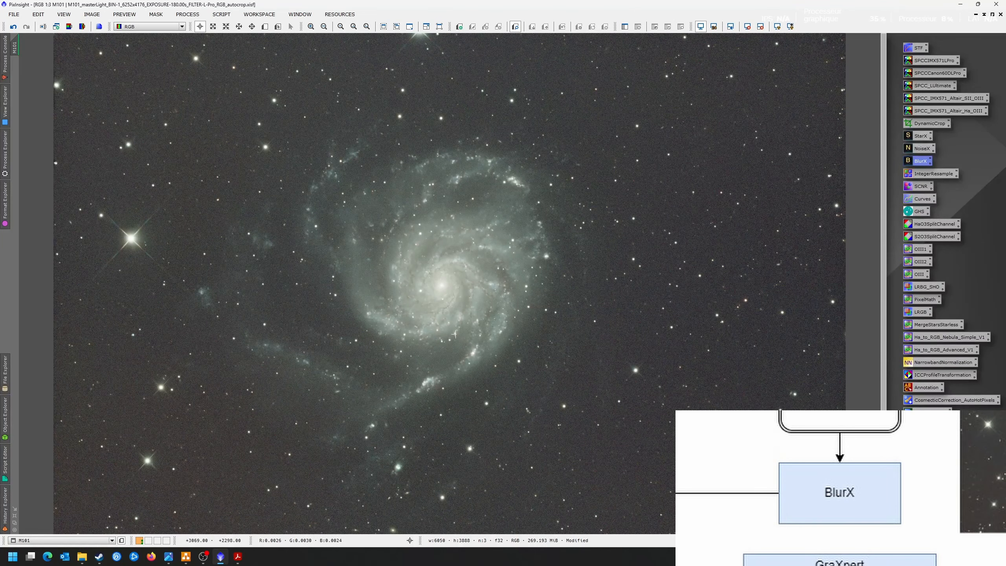
{"action": "scroll", "coordinate": [713, 291], "scroll_direction": "down", "scroll_amount": 1}
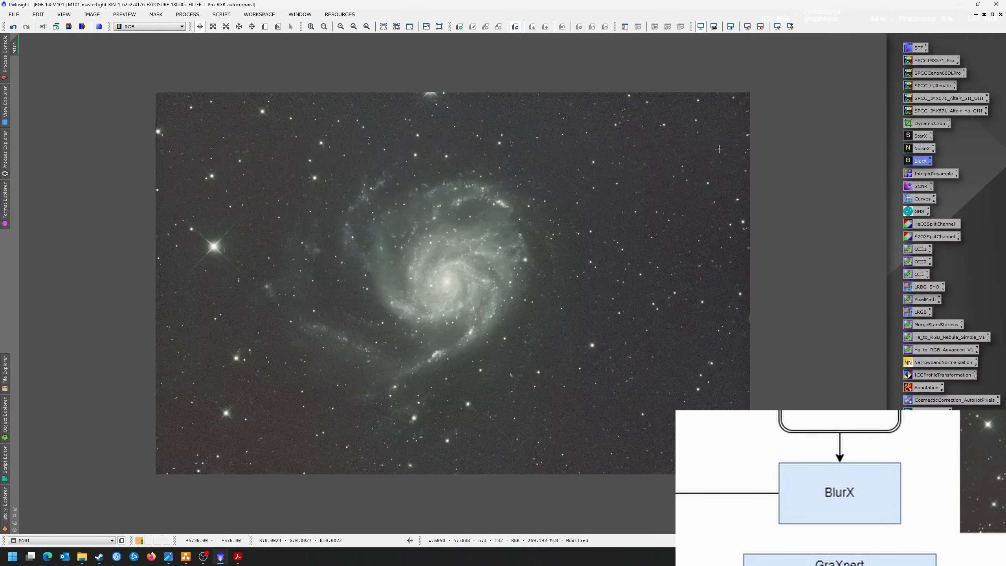
{"action": "scroll", "coordinate": [748, 105], "scroll_direction": "up", "scroll_amount": 2}
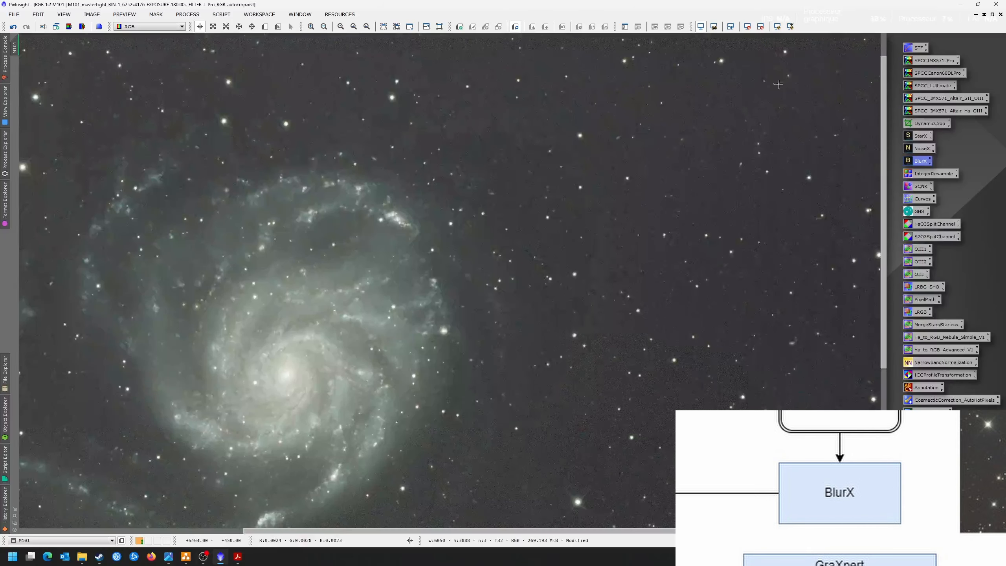
{"action": "scroll", "coordinate": [778, 86], "scroll_direction": "down", "scroll_amount": 2}
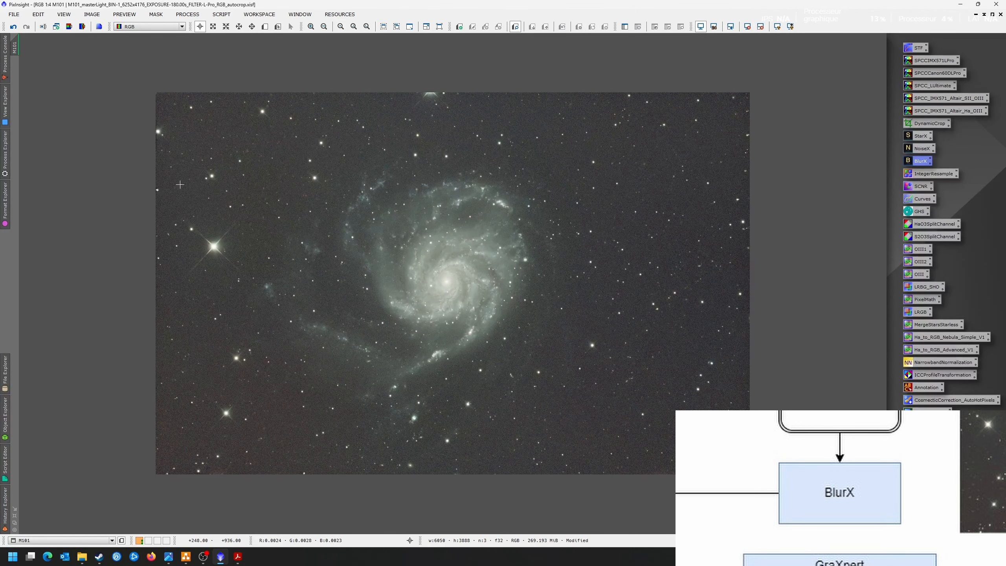
Crop all four edges of the M101 image with DynamicCrop to about 5966 × 3808 pixels, accepting deletion of the astrometric solution.
{"action": "double_click", "coordinate": [928, 124]}
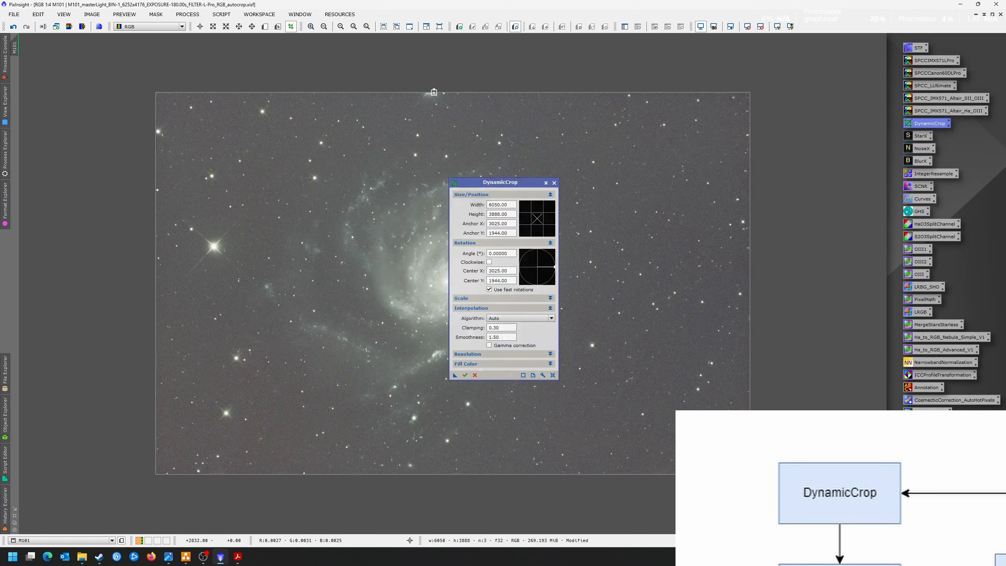
{"action": "left_click_drag", "start_coordinate": [434, 92], "coordinate": [433, 96]}
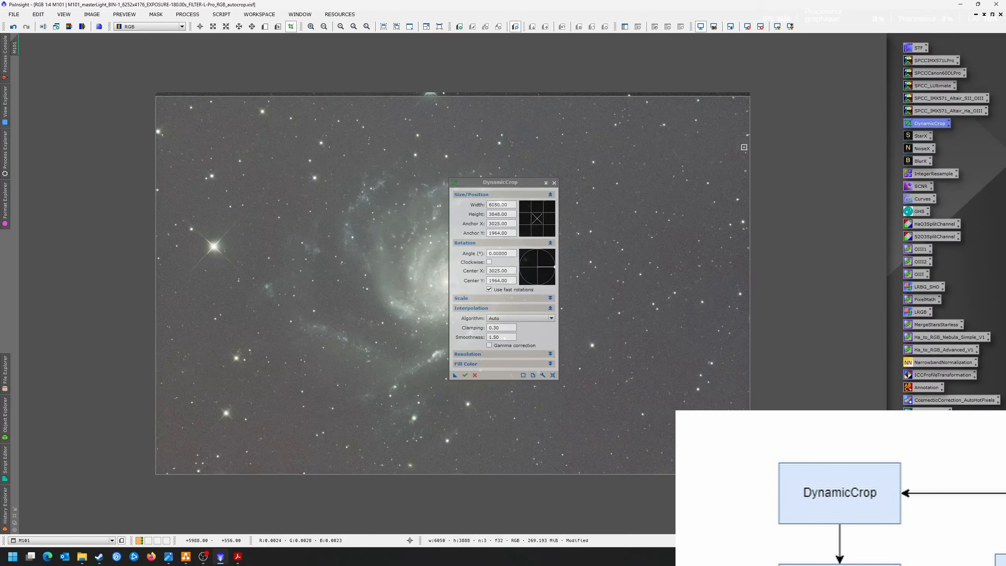
{"action": "left_click_drag", "start_coordinate": [750, 148], "coordinate": [746, 149]}
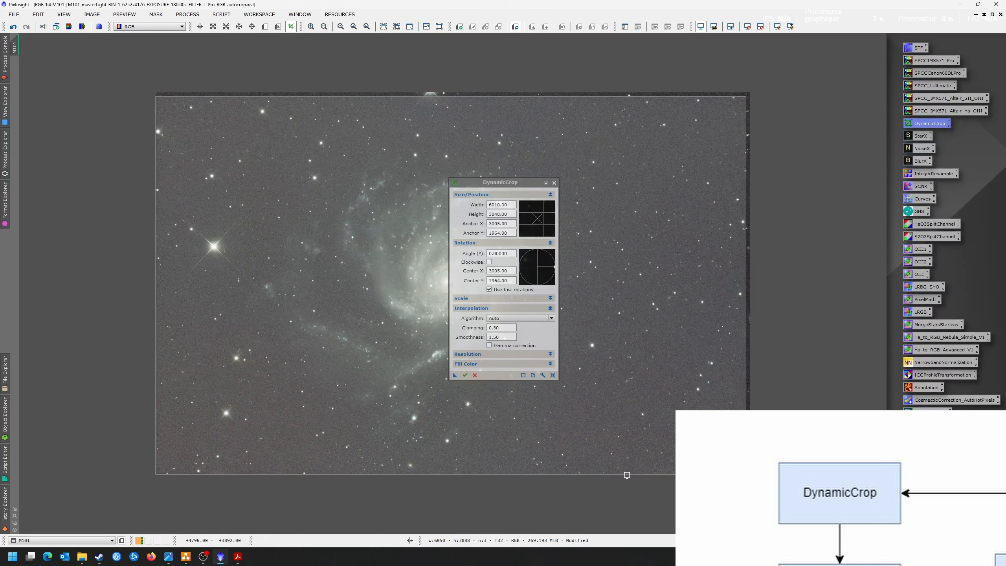
{"action": "left_click_drag", "start_coordinate": [626, 475], "coordinate": [627, 471]}
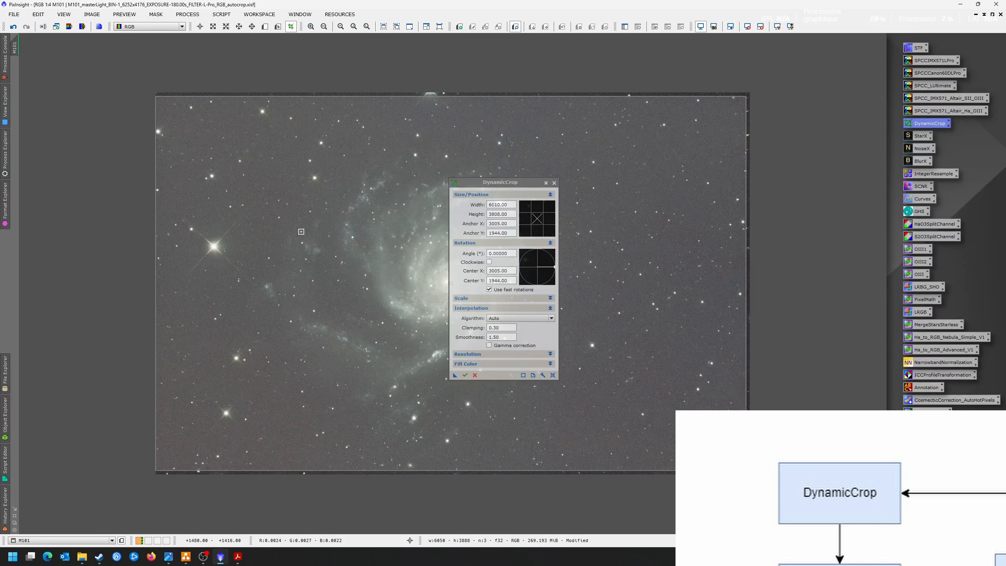
{"action": "left_click_drag", "start_coordinate": [156, 262], "coordinate": [158, 262]}
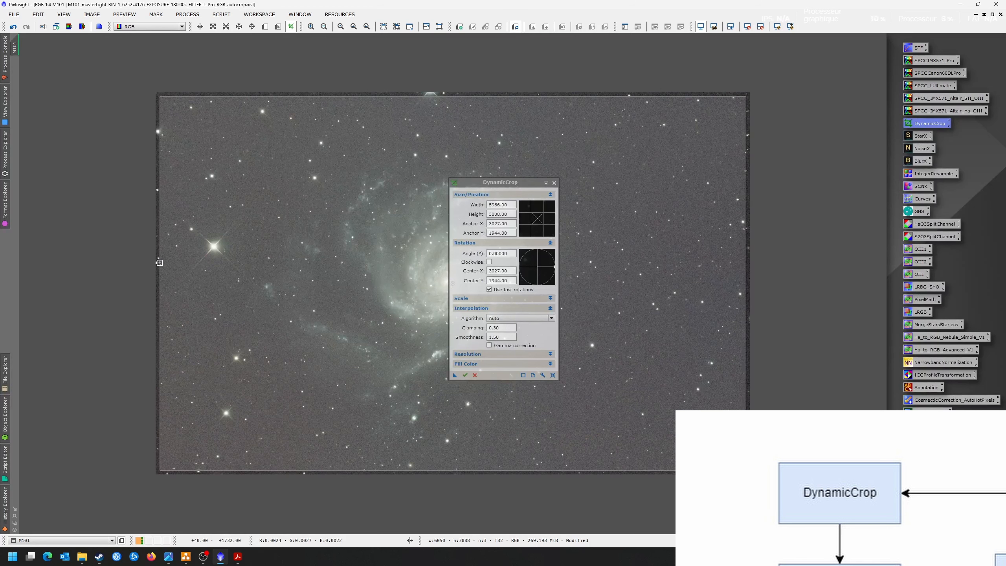
{"action": "left_click", "coordinate": [465, 375]}
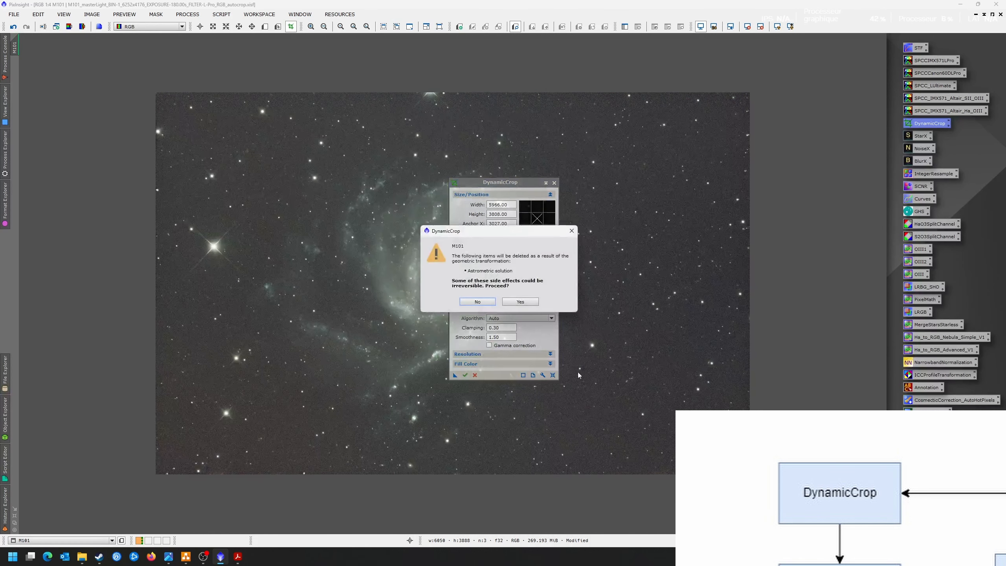
{"action": "left_click", "coordinate": [522, 305]}
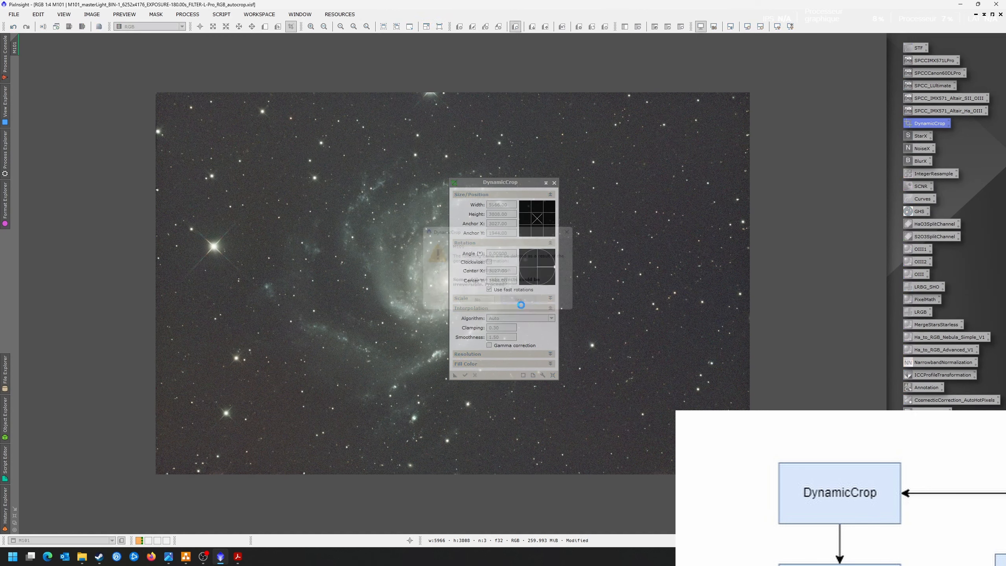
{"action": "left_click", "coordinate": [554, 183]}
Plate-solve the cropped M101 image with the ImageSolver script on the active window, setting the observation hour to 23.
{"action": "left_click", "coordinate": [187, 14]}
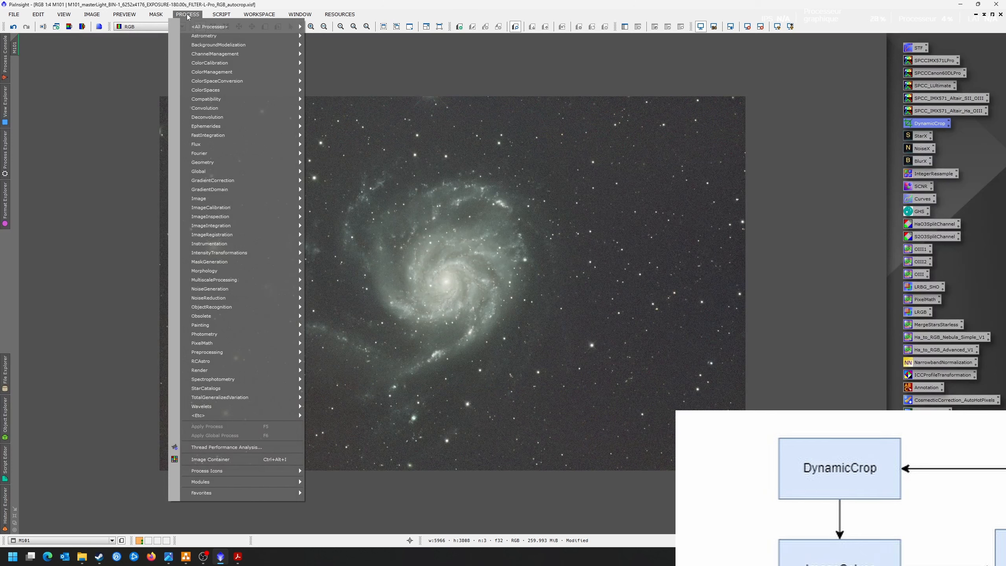
{"action": "mouse_move", "coordinate": [189, 35]}
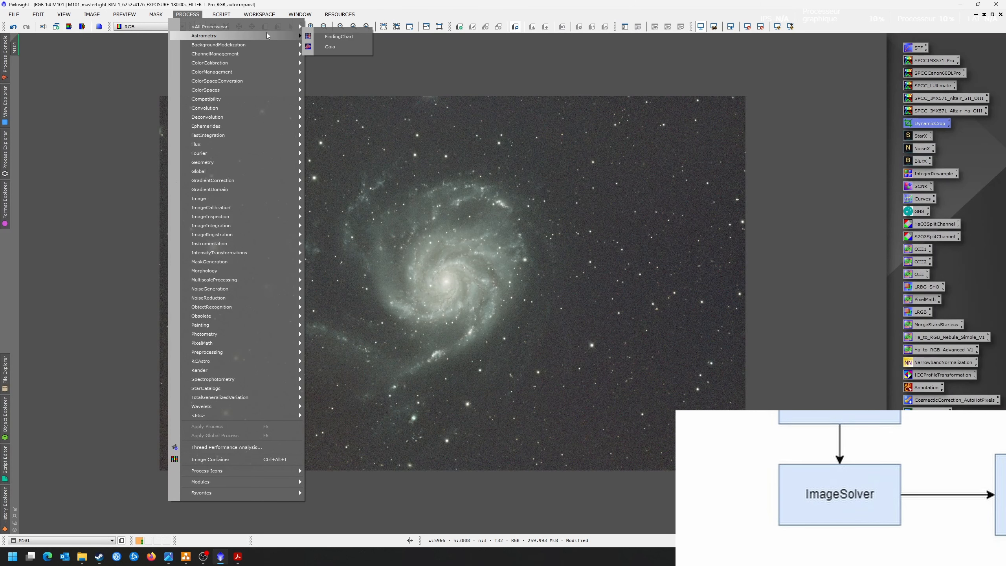
{"action": "mouse_move", "coordinate": [221, 15]}
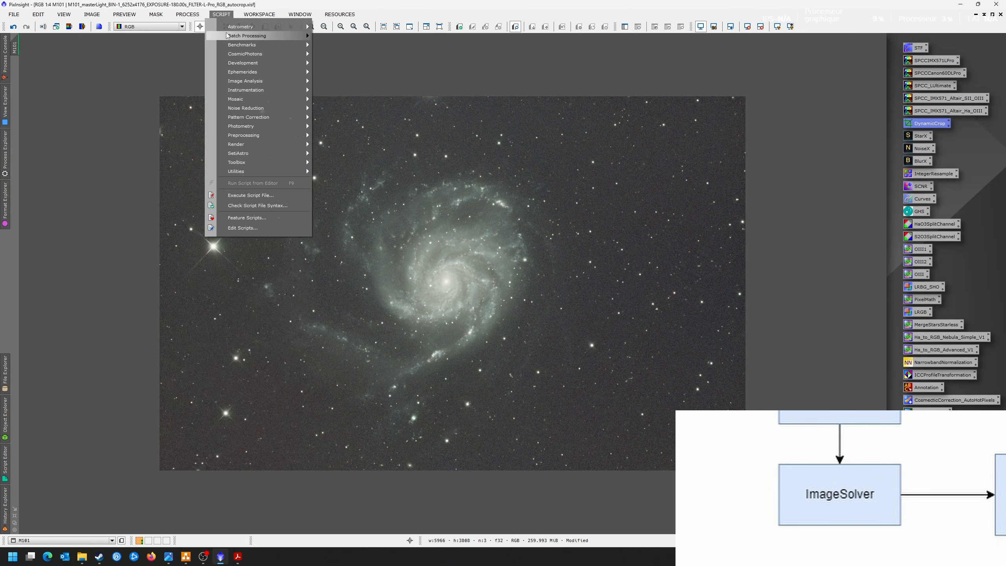
{"action": "mouse_move", "coordinate": [307, 27]}
{"action": "left_click", "coordinate": [336, 58]}
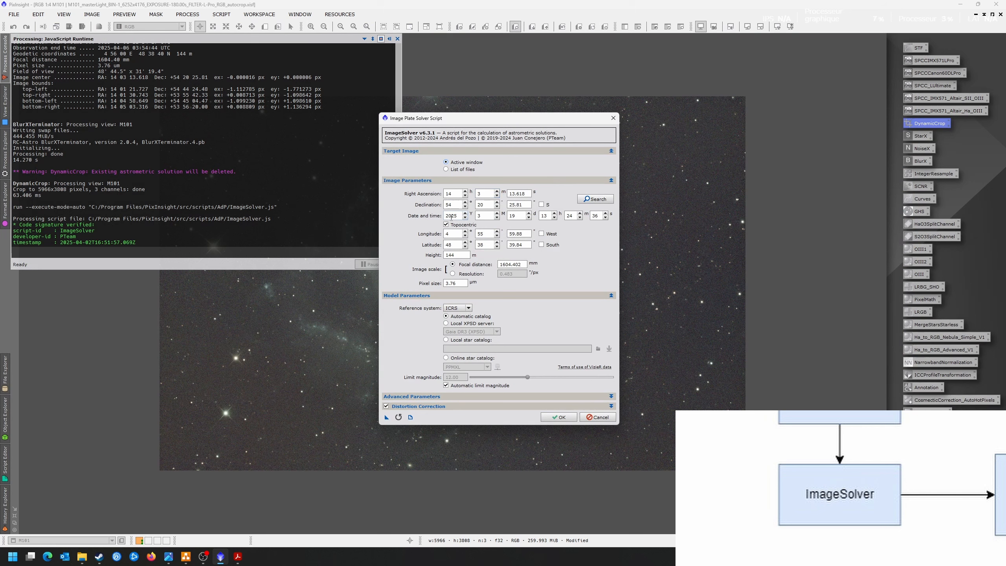
{"action": "double_click", "coordinate": [544, 215]}
{"action": "type", "text": "23"}
{"action": "left_click", "coordinate": [486, 217]}
{"action": "left_click", "coordinate": [559, 417]}
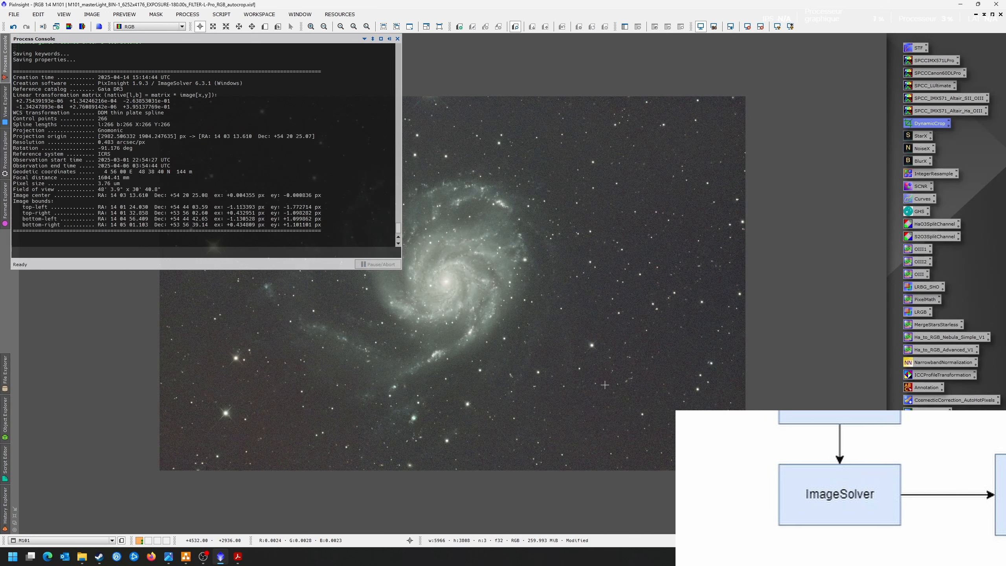
{"action": "left_click", "coordinate": [849, 117]}
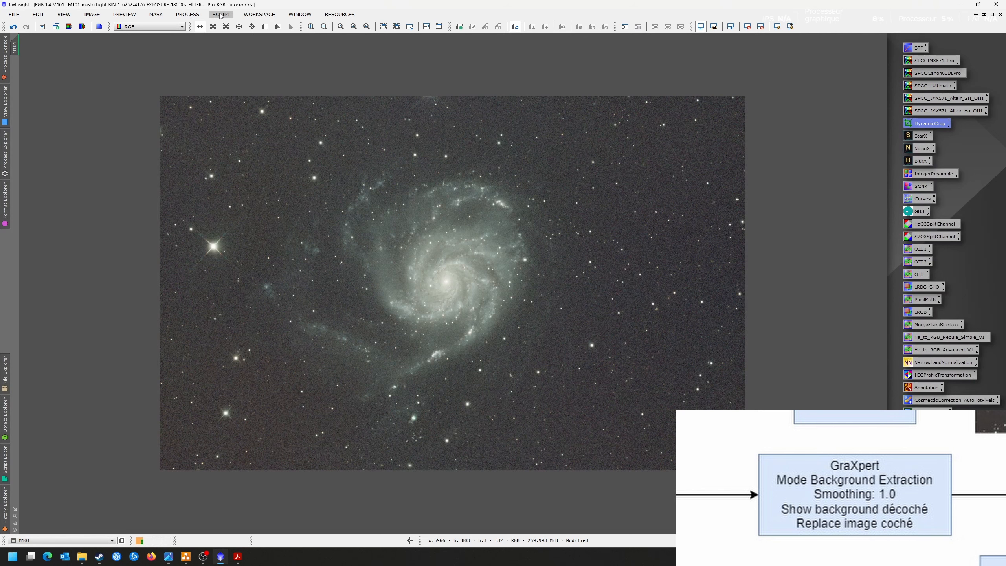
Run GraXpert background extraction on M101 with subtraction correction, smoothing 1.0, and the show background and replace image options enabled.
{"action": "left_click", "coordinate": [187, 14]}
{"action": "mouse_move", "coordinate": [301, 15]}
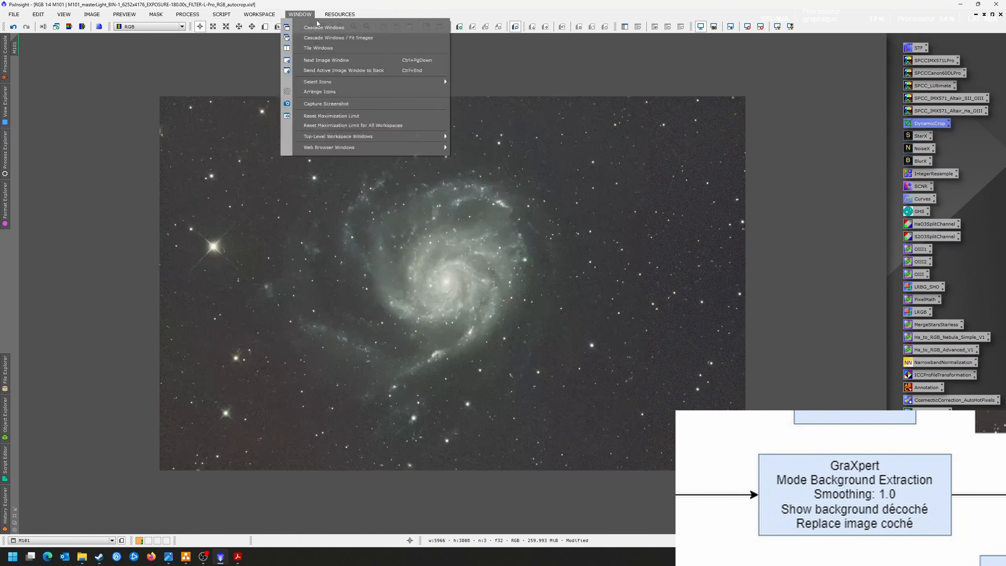
{"action": "mouse_move", "coordinate": [188, 15]}
{"action": "mouse_move", "coordinate": [238, 26]}
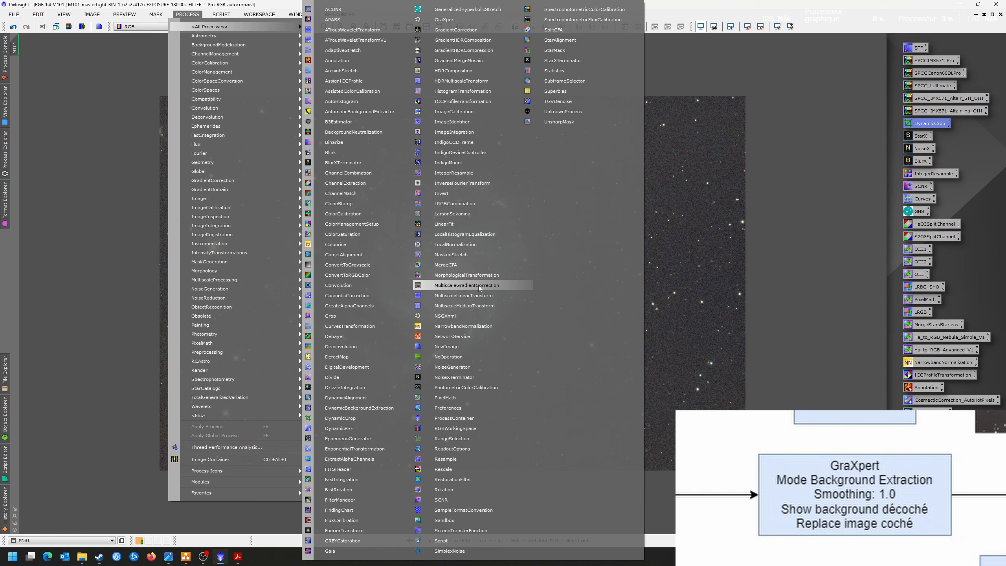
{"action": "left_click", "coordinate": [447, 20]}
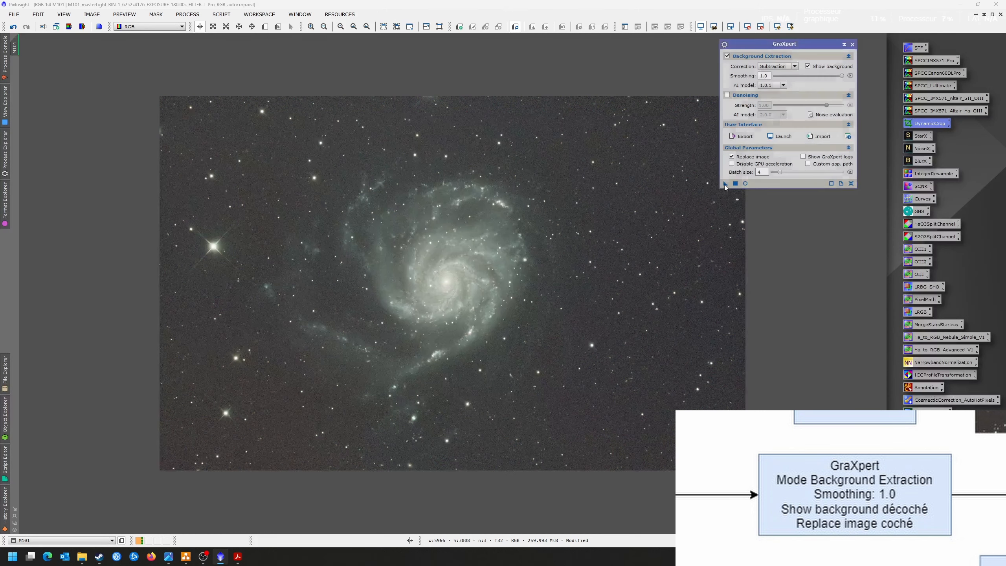
{"action": "left_click_drag", "start_coordinate": [725, 184], "coordinate": [555, 240]}
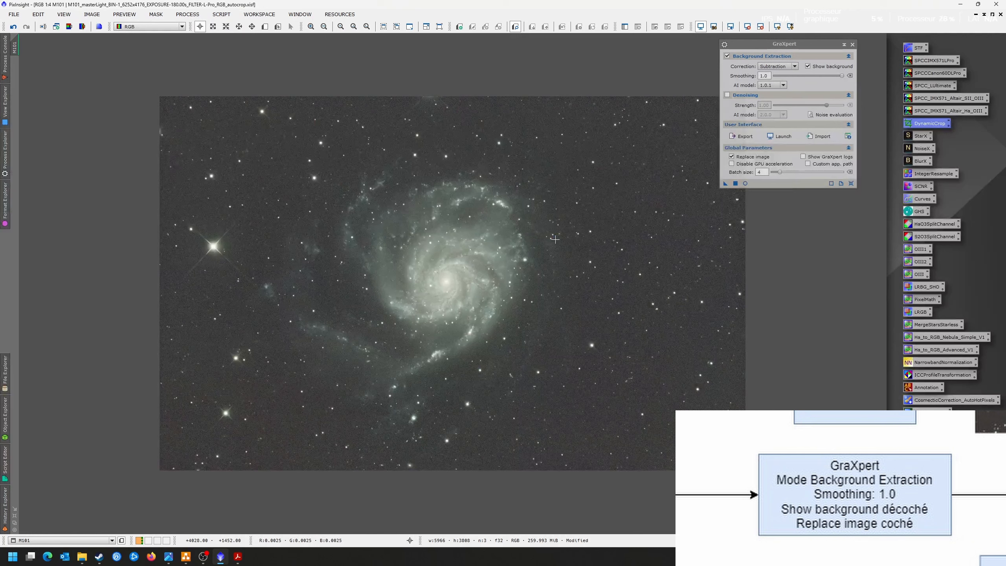
{"action": "left_click", "coordinate": [852, 44]}
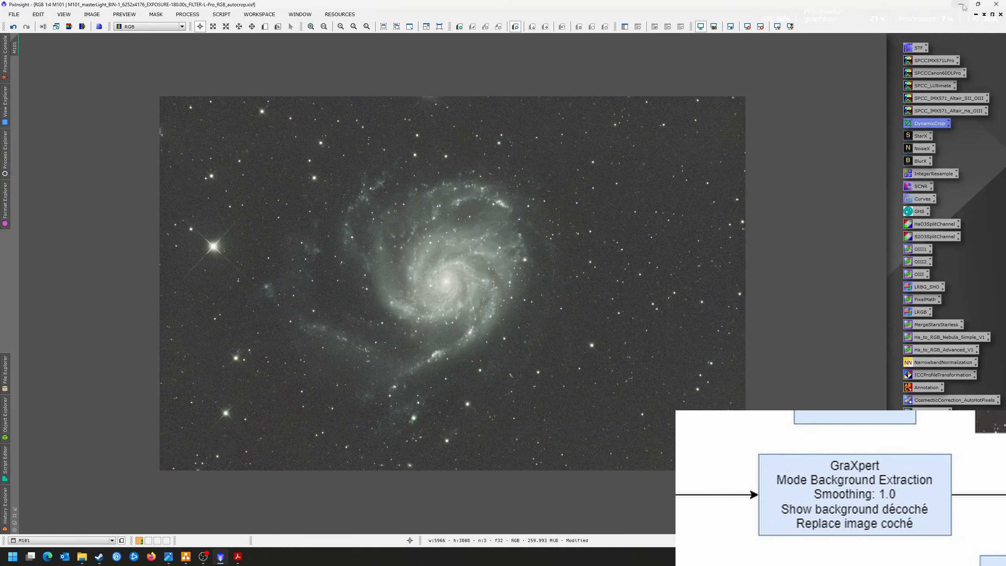
Discard the GraXpert background image and bring the M101 image back to full size.
{"action": "left_click", "coordinate": [992, 15]}
{"action": "left_click", "coordinate": [512, 96]}
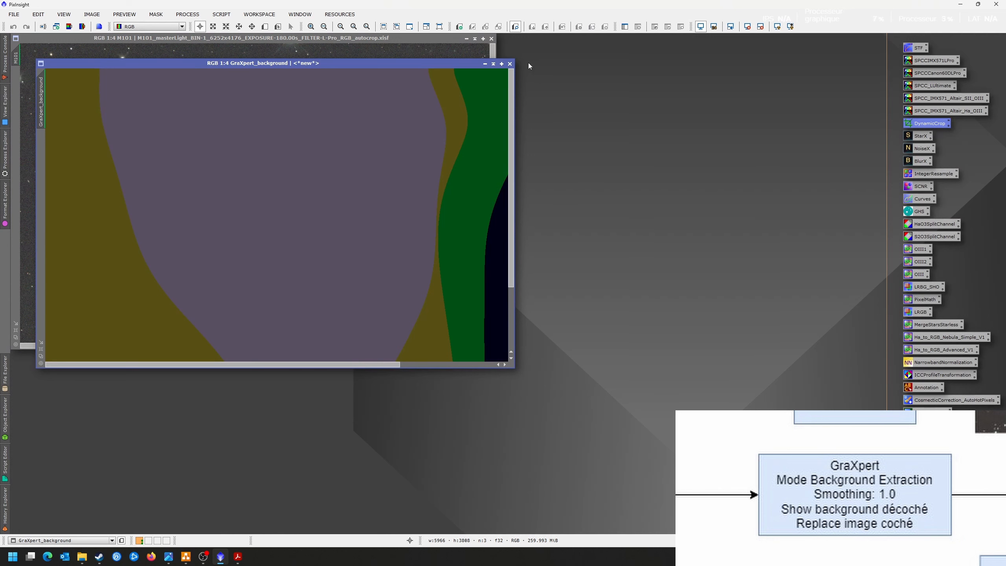
{"action": "left_click", "coordinate": [509, 63]}
{"action": "left_click", "coordinate": [483, 39]}
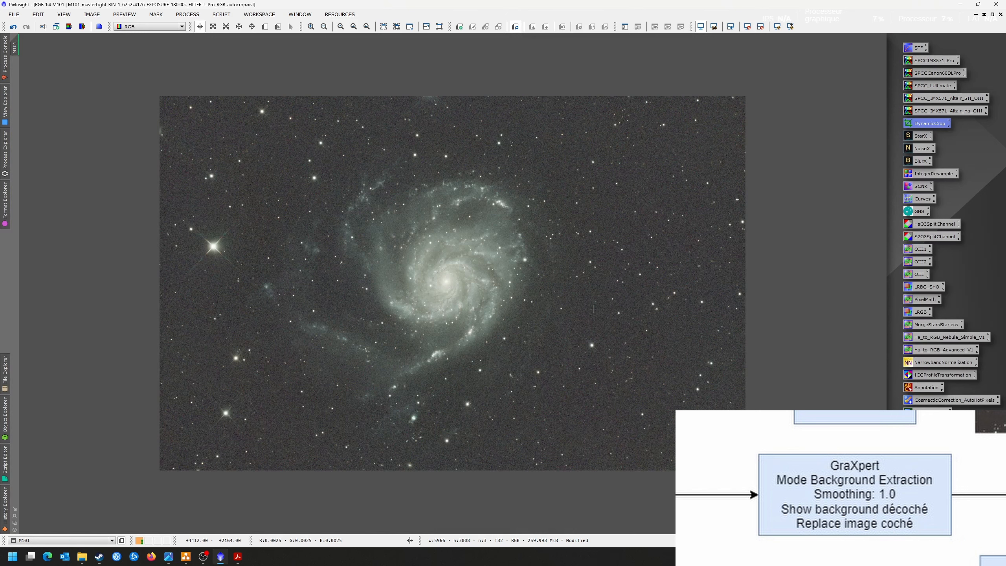
Open the saved SPCCIMX571LPro colour calibration and draw a tall preview over a star-free area of the M101 background.
{"action": "double_click", "coordinate": [923, 61]}
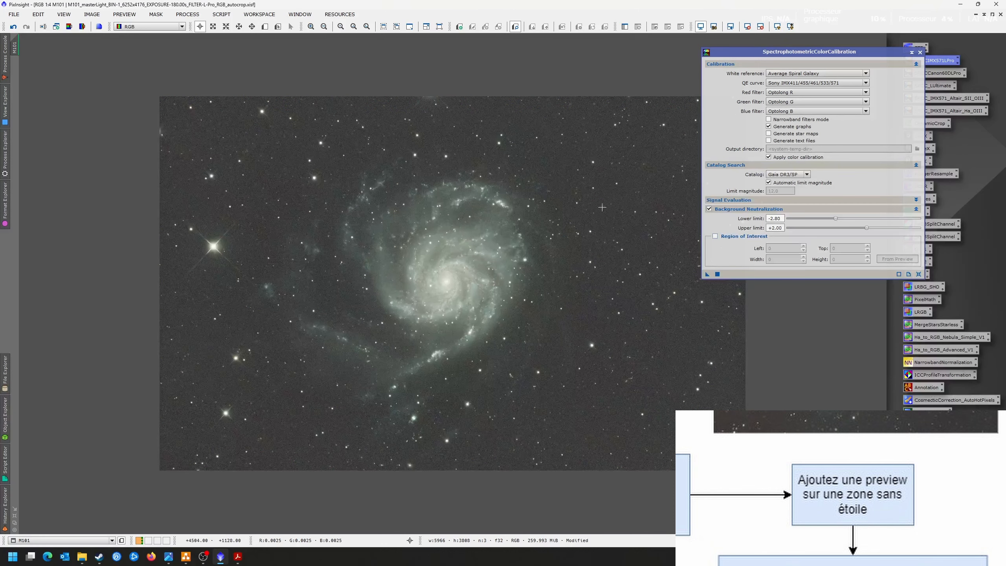
{"action": "left_click_drag", "start_coordinate": [789, 56], "coordinate": [857, 65]}
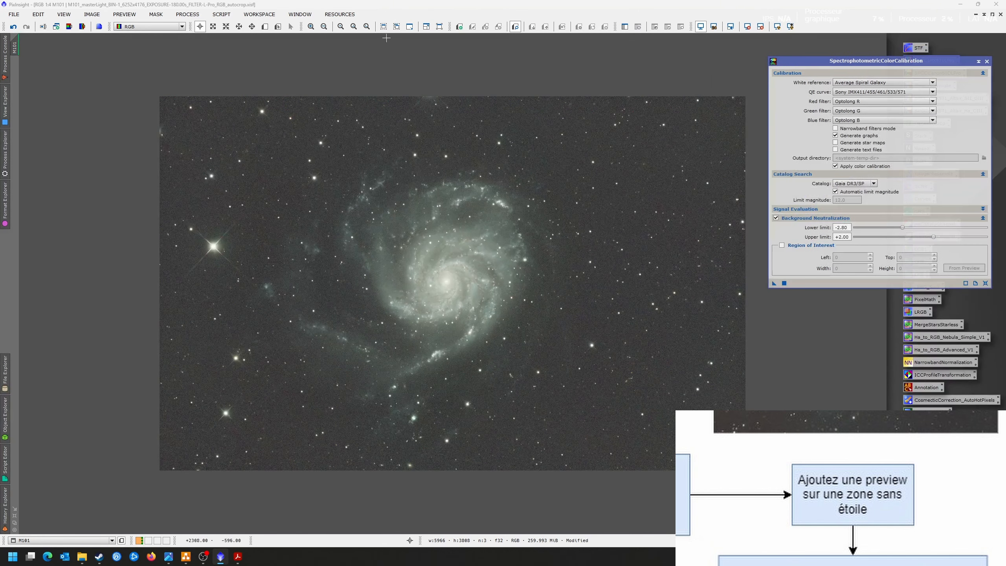
{"action": "left_click", "coordinate": [265, 26]}
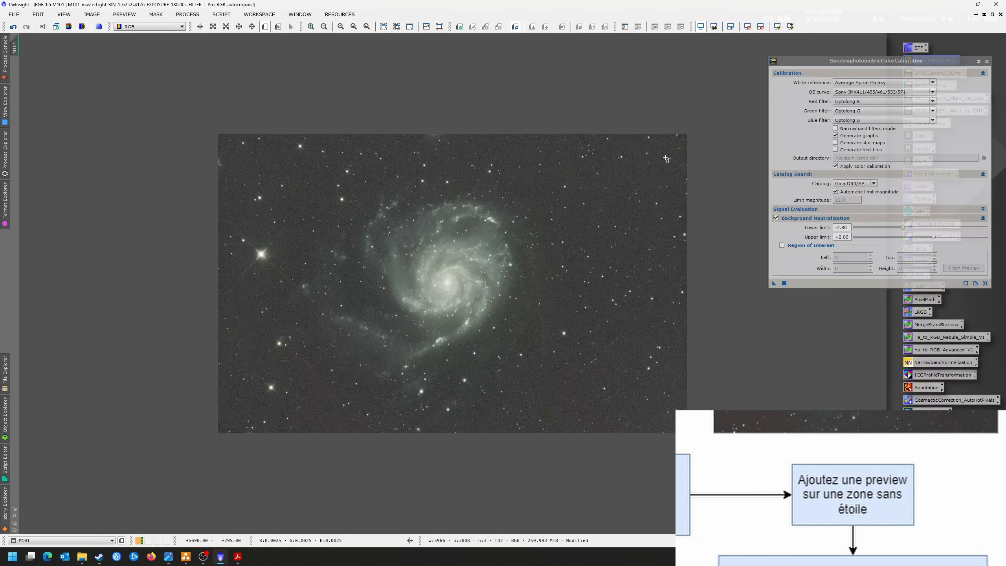
{"action": "scroll", "coordinate": [653, 179], "scroll_direction": "up", "scroll_amount": 2}
{"action": "scroll", "coordinate": [693, 162], "scroll_direction": "up", "scroll_amount": 3}
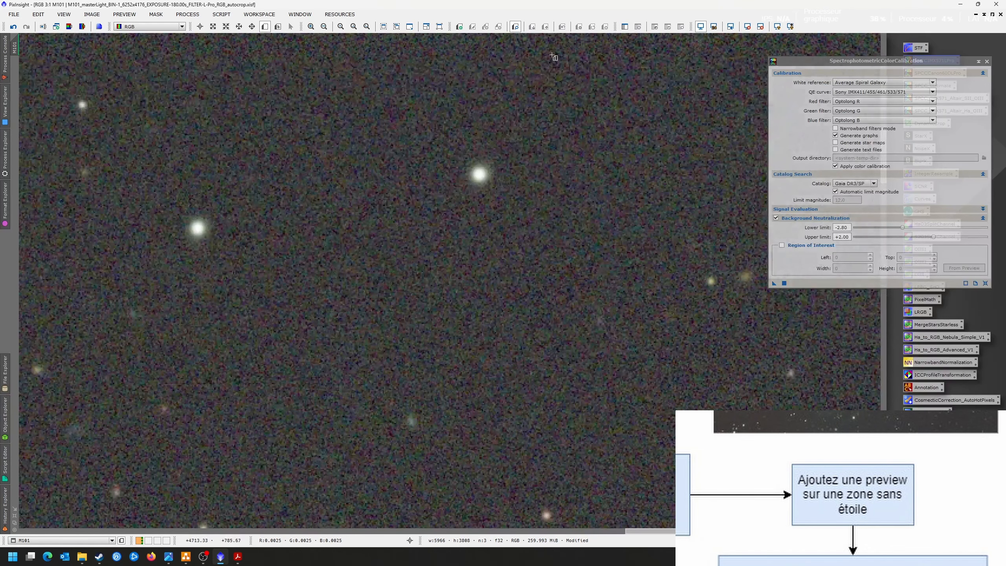
{"action": "left_click_drag", "start_coordinate": [547, 49], "coordinate": [670, 296]}
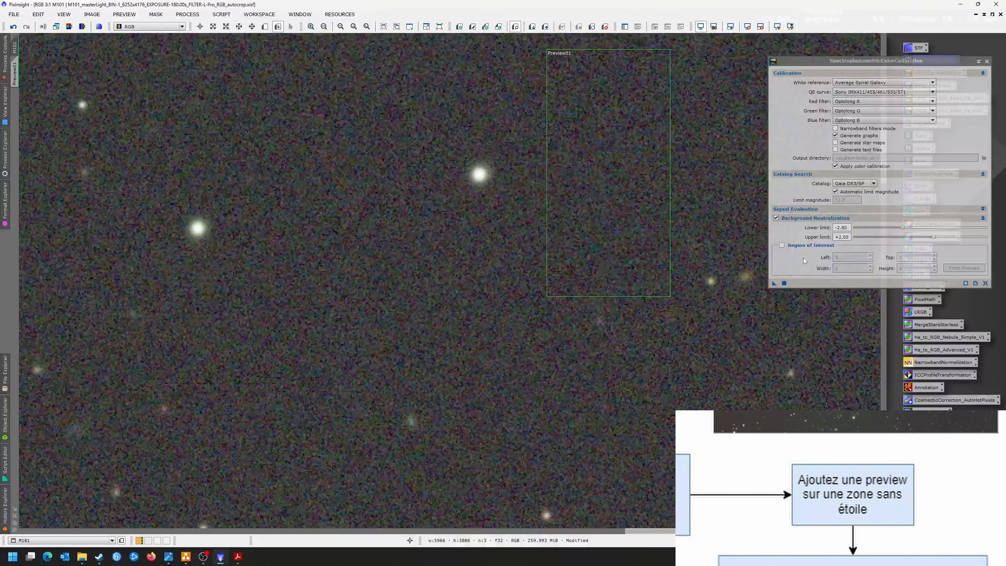
Enable the background neutralization region of interest and take its bounds from Preview01 of M101.
{"action": "scroll", "coordinate": [580, 210], "scroll_direction": "down", "scroll_amount": 4}
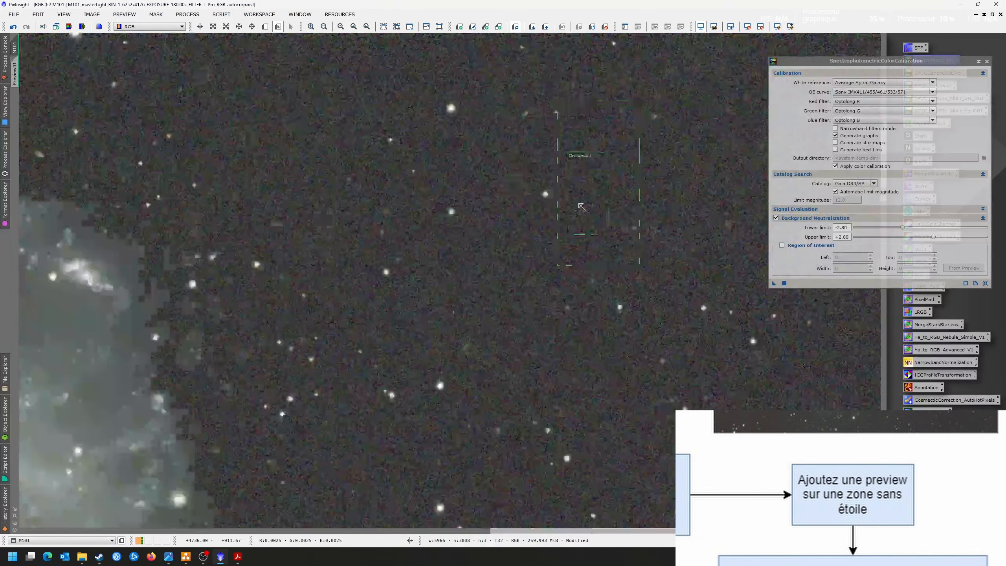
{"action": "scroll", "coordinate": [582, 213], "scroll_direction": "down", "scroll_amount": 1}
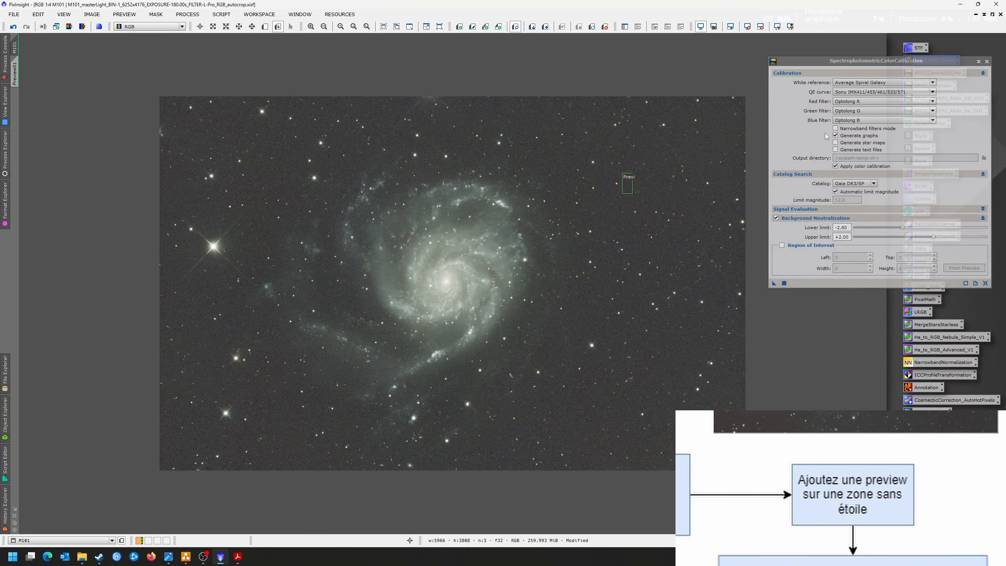
{"action": "left_click", "coordinate": [782, 245]}
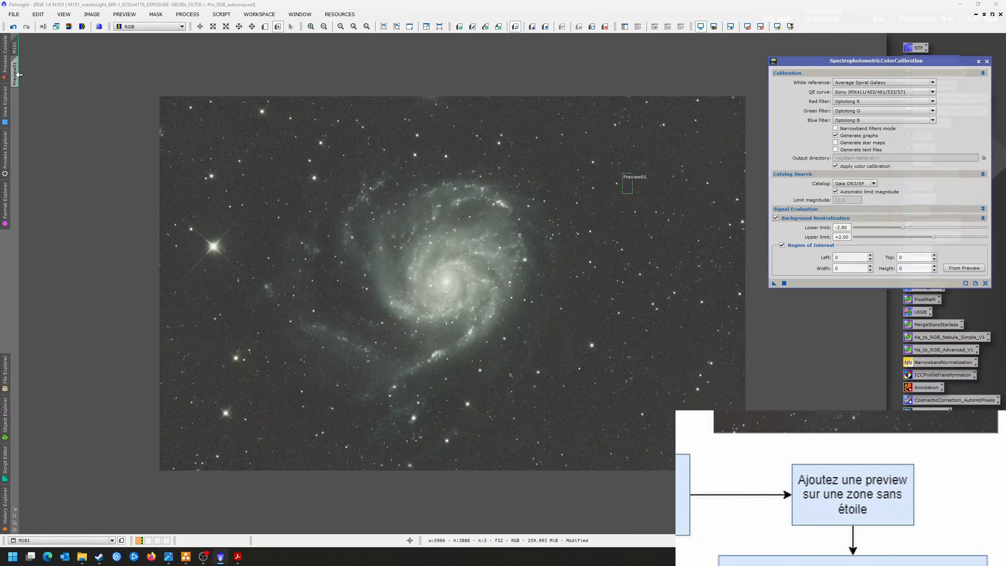
{"action": "key", "text": "ctrl+Tab"}
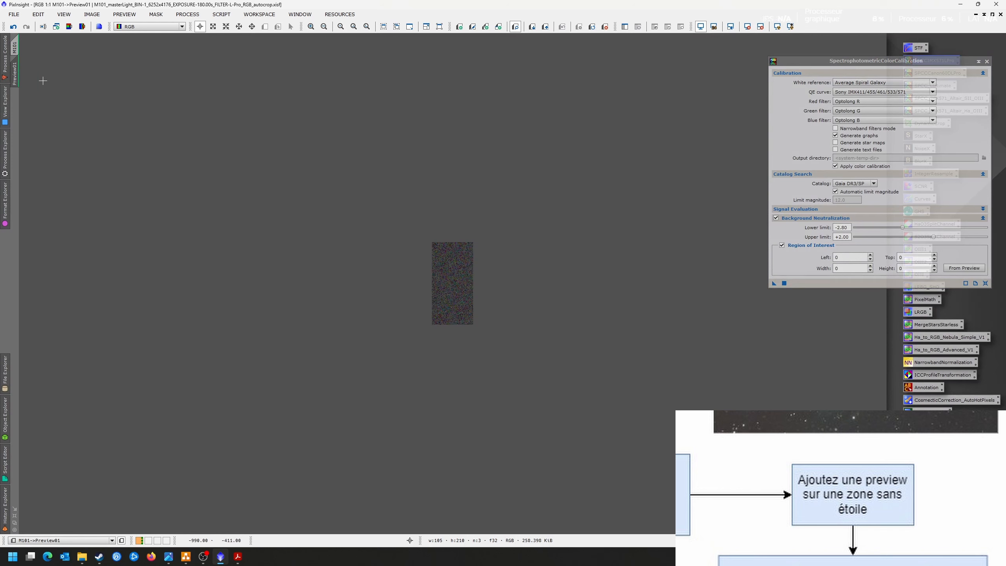
{"action": "left_click_drag", "start_coordinate": [14, 74], "coordinate": [810, 263]}
{"action": "left_click", "coordinate": [15, 52]}
{"action": "left_click", "coordinate": [964, 268]}
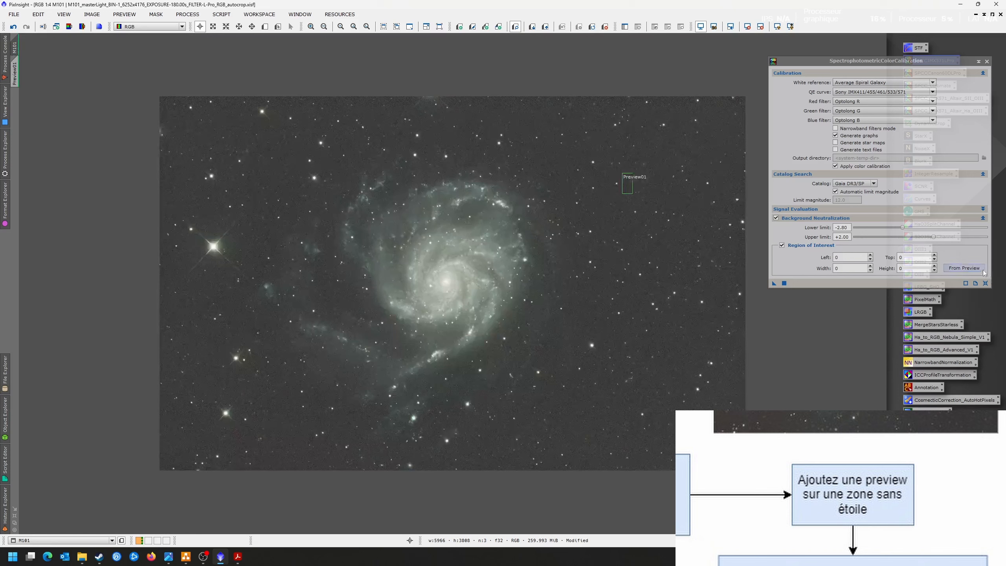
{"action": "left_click", "coordinate": [467, 268]}
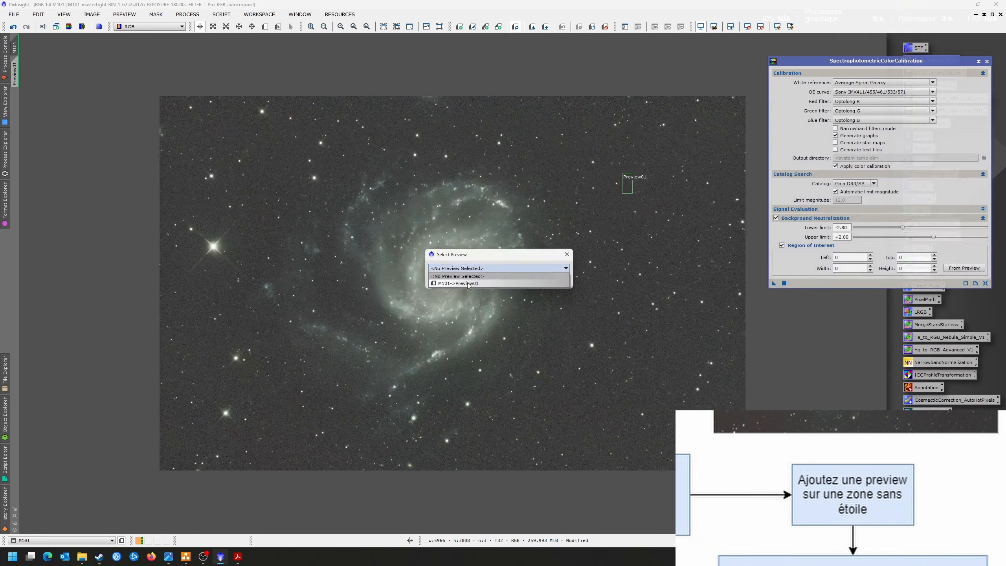
{"action": "left_click", "coordinate": [470, 281]}
{"action": "left_click", "coordinate": [512, 281]}
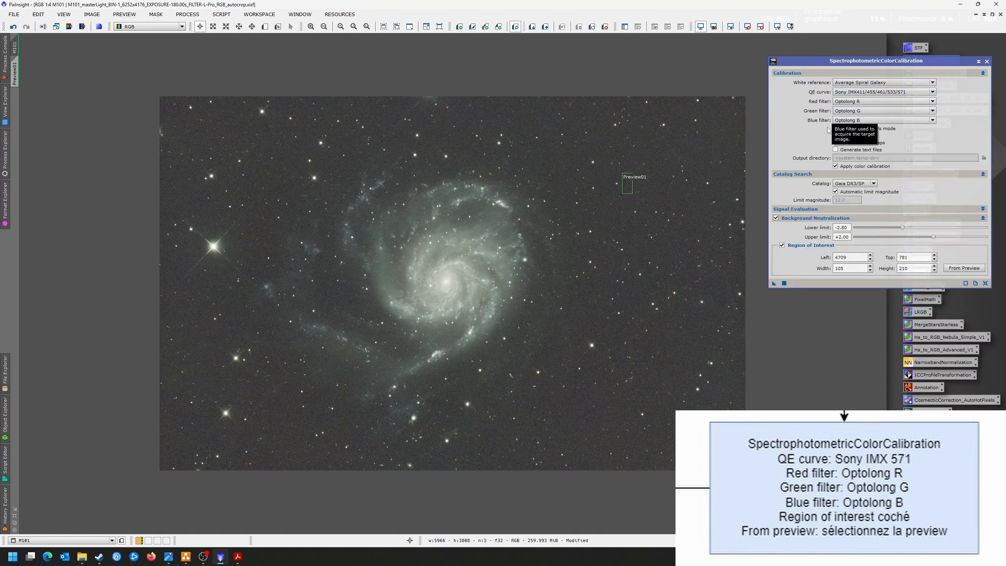
Examine the available QE curves and red filters, including the Sony colour sensor entries, in the colour calibration settings.
{"action": "left_click", "coordinate": [874, 93]}
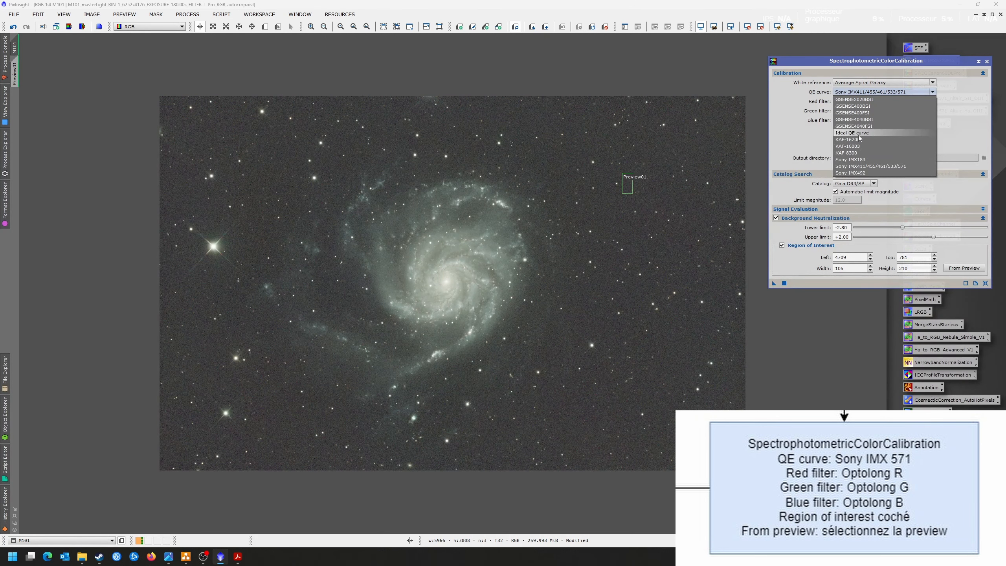
{"action": "left_click", "coordinate": [863, 92]}
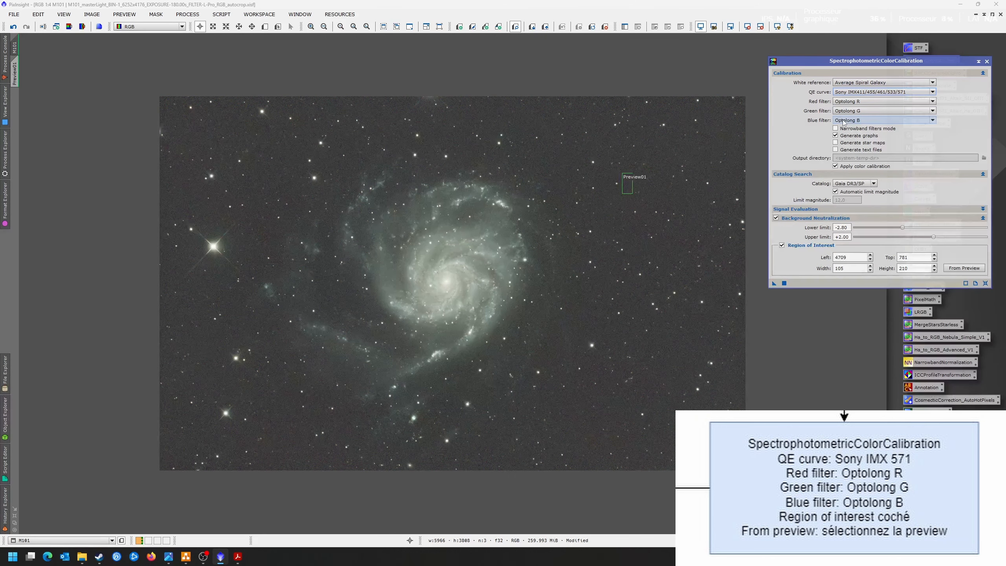
{"action": "left_click", "coordinate": [857, 101]}
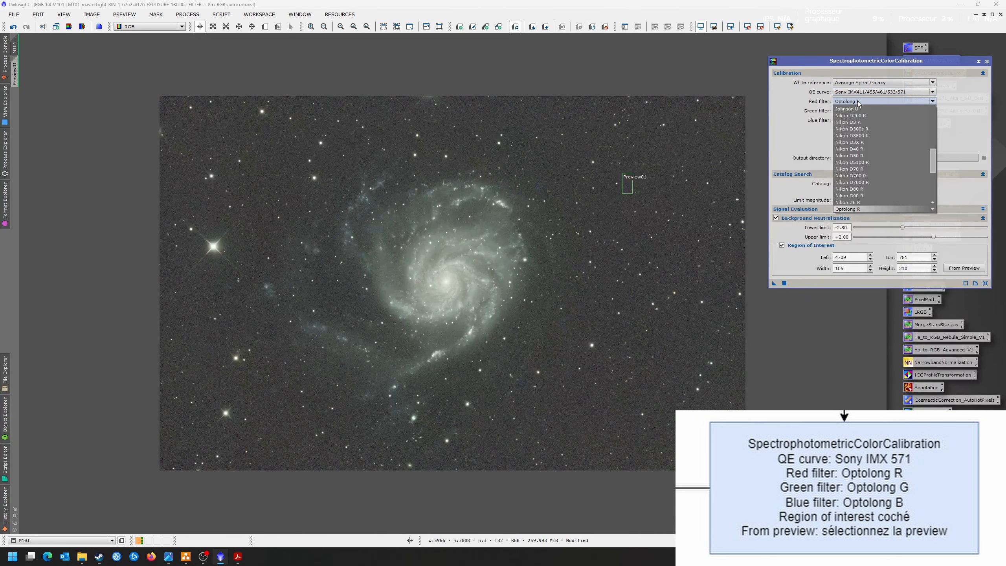
{"action": "left_click_drag", "start_coordinate": [935, 158], "coordinate": [920, 188]}
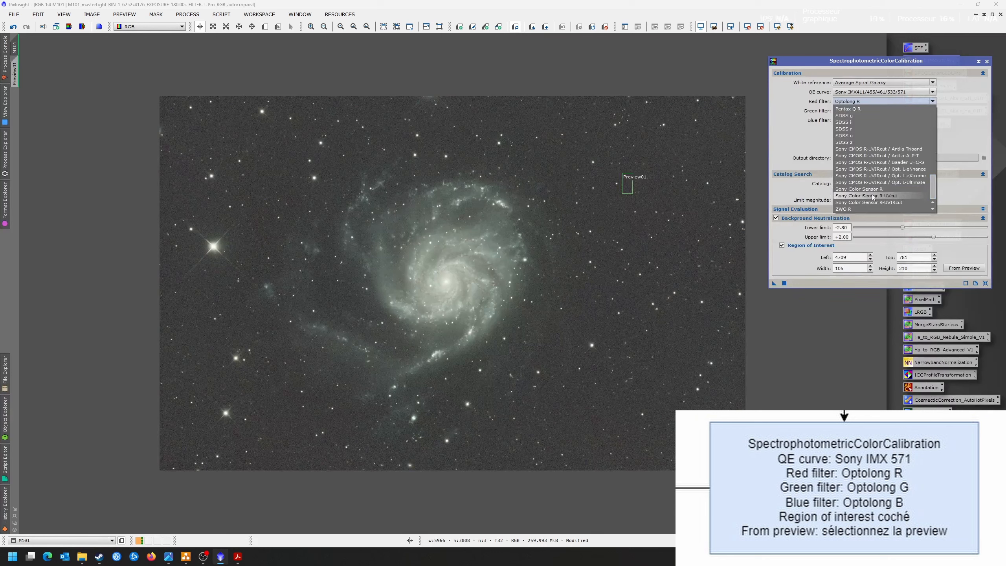
{"action": "left_click", "coordinate": [952, 129]}
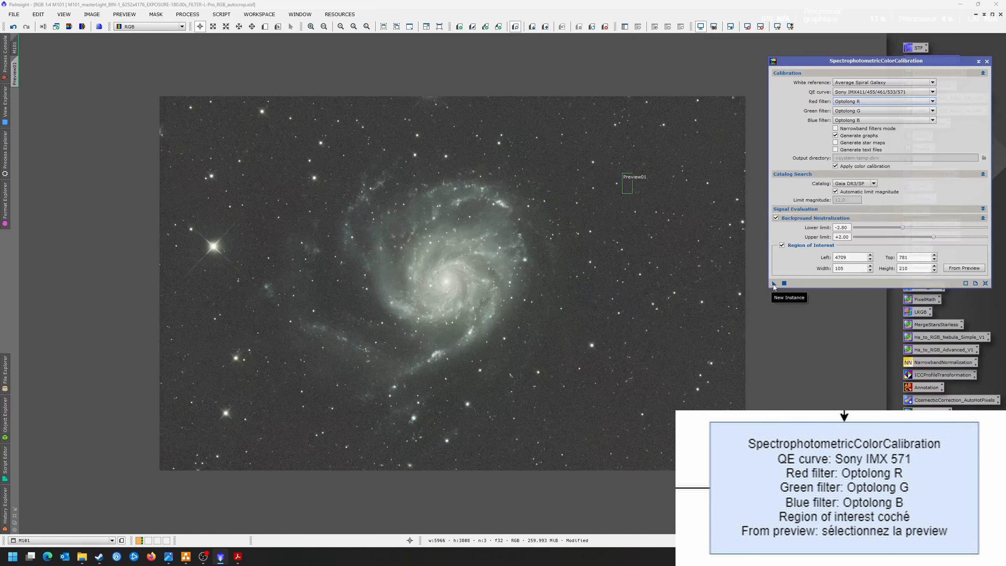
Apply the spectrophotometric colour calibration to M101, close its graphs and settings, and reapply the automatic screen stretch.
{"action": "left_click_drag", "start_coordinate": [774, 286], "coordinate": [581, 287]}
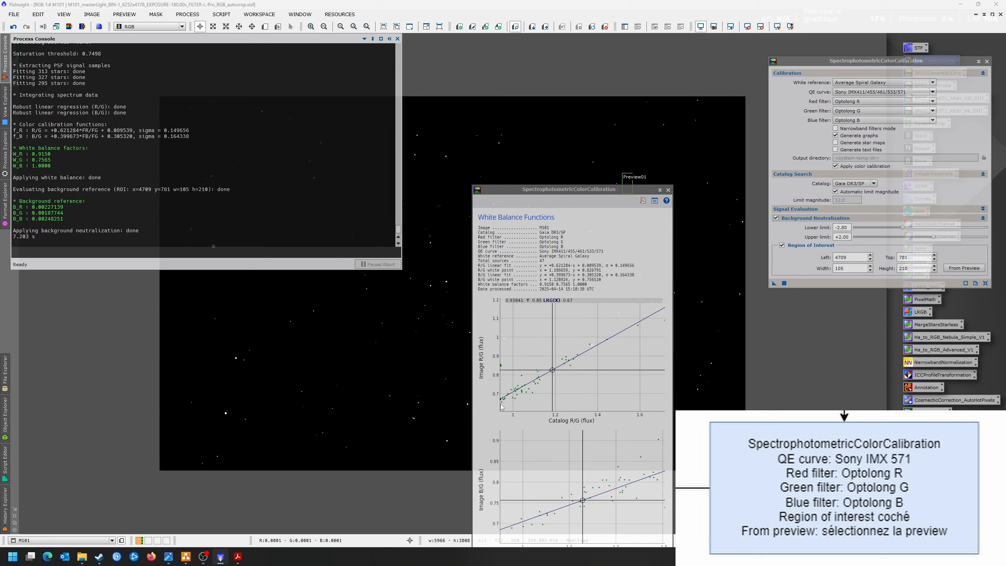
{"action": "mouse_move", "coordinate": [508, 395]}
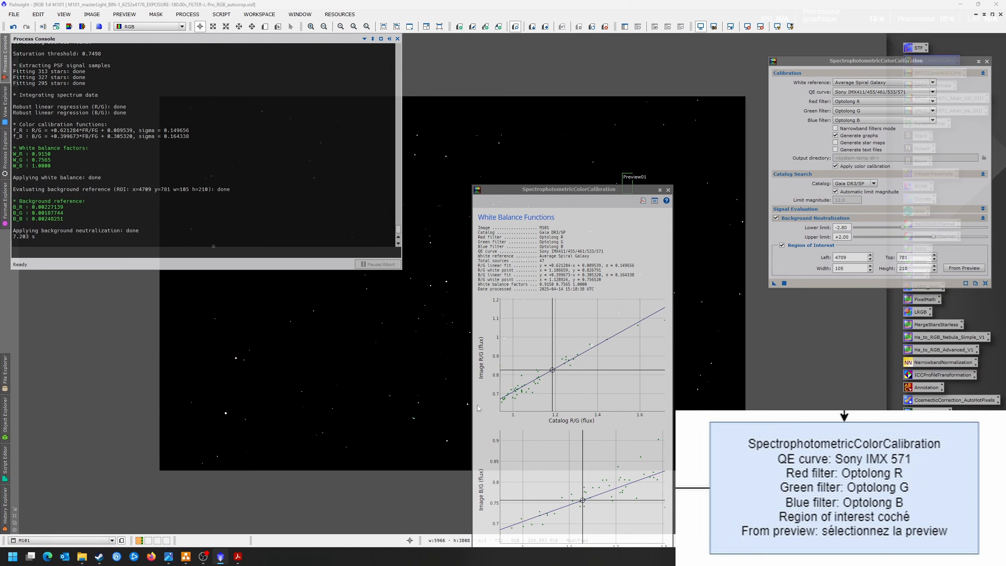
{"action": "mouse_move", "coordinate": [585, 351]}
{"action": "mouse_move", "coordinate": [588, 495]}
{"action": "left_click", "coordinate": [668, 190]}
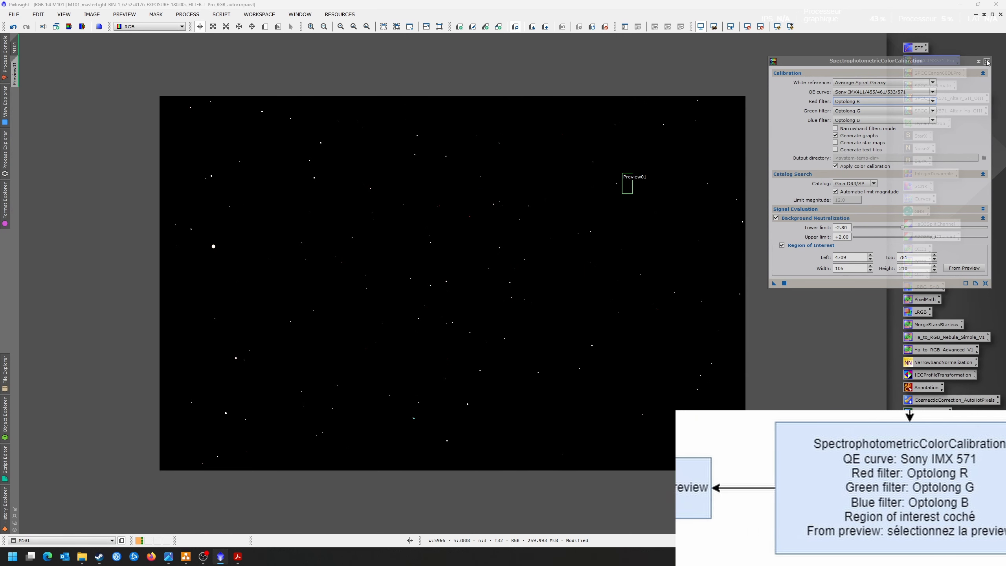
{"action": "left_click", "coordinate": [987, 61]}
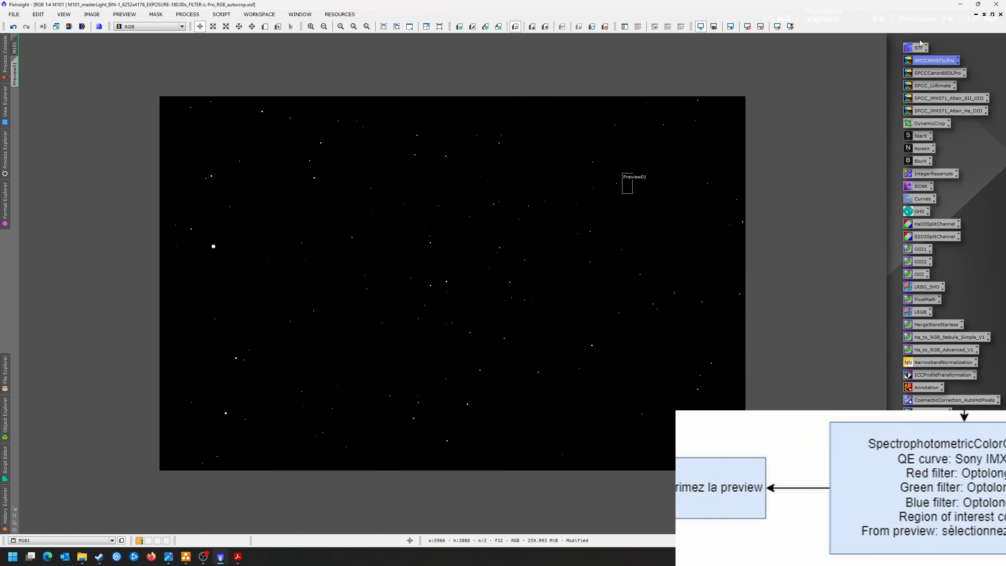
{"action": "left_click", "coordinate": [777, 27]}
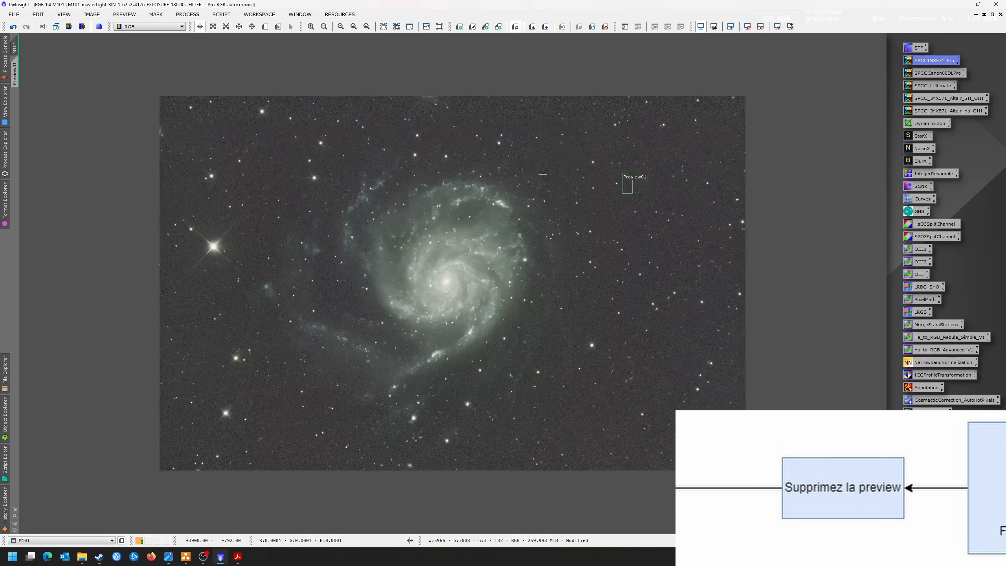
Delete Preview01 from M101, then clone the image and park the minimised clone outside the image area.
{"action": "right_click", "coordinate": [16, 73]}
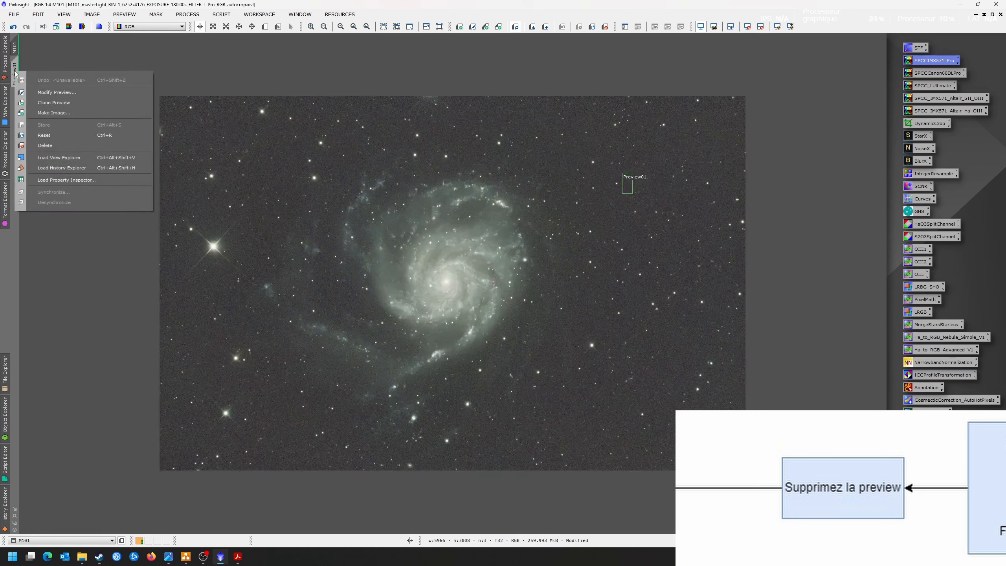
{"action": "left_click", "coordinate": [44, 145]}
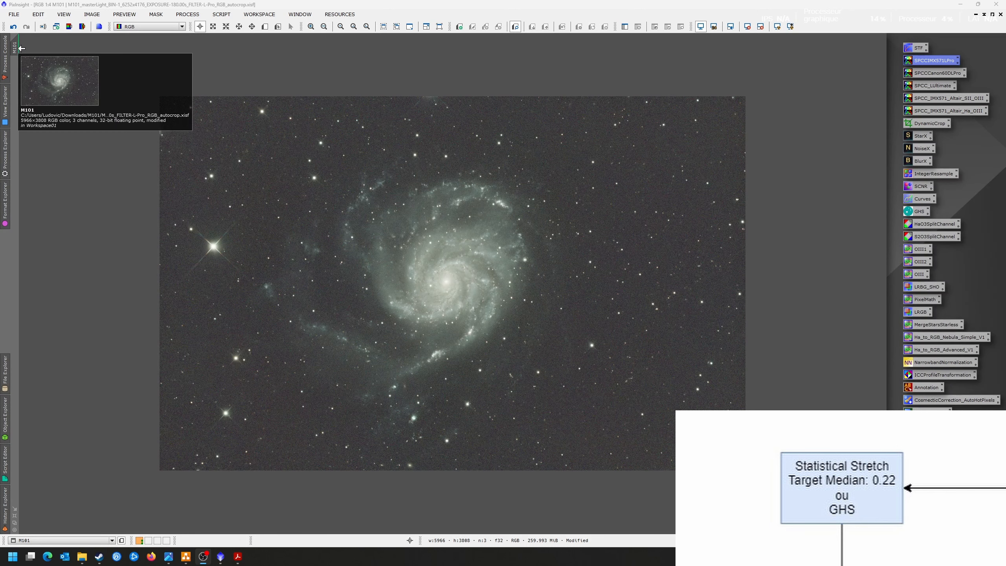
{"action": "left_click_drag", "start_coordinate": [15, 47], "coordinate": [31, 91]}
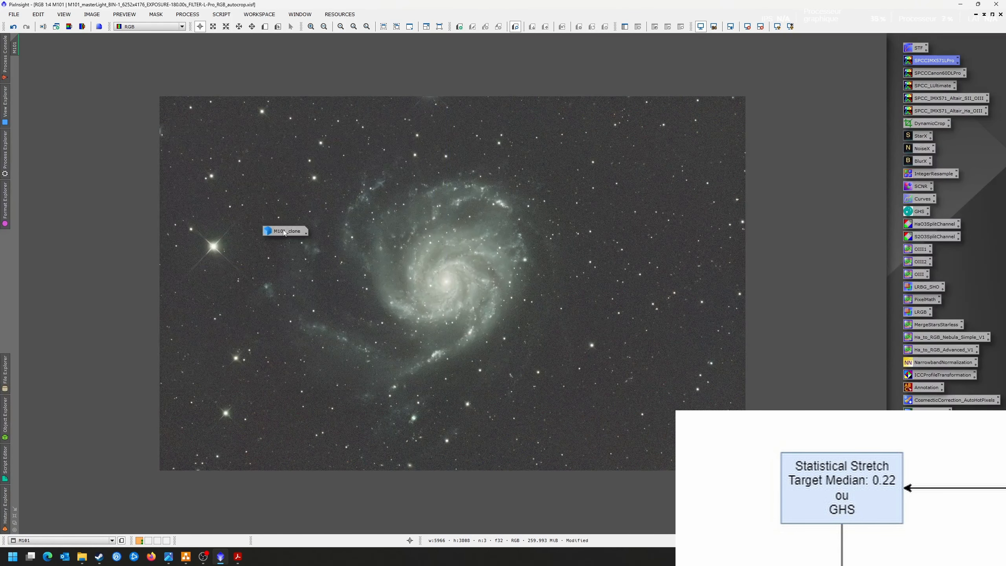
{"action": "left_click_drag", "start_coordinate": [293, 232], "coordinate": [833, 74]}
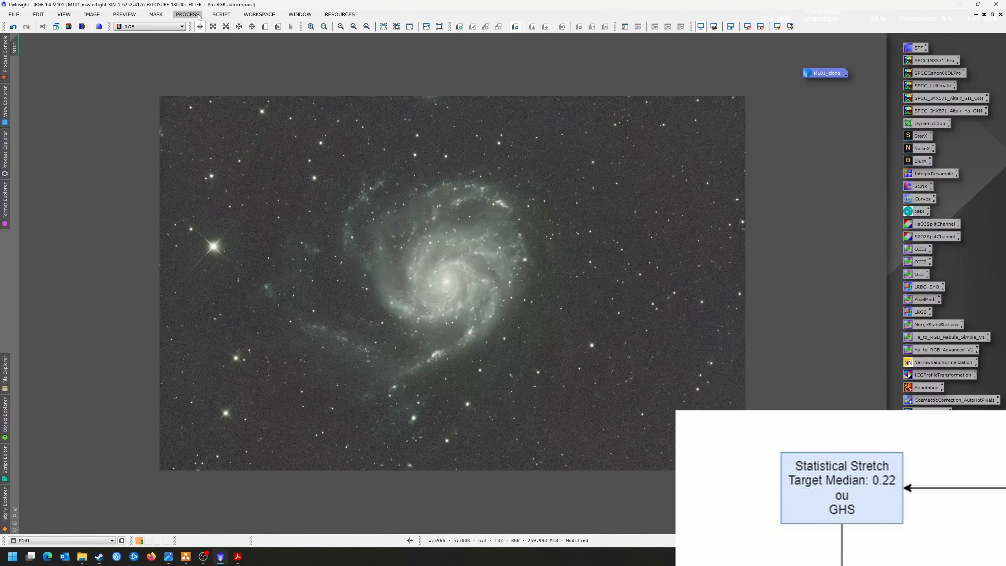
Stretch M101 with the Statistical Stretch script, using a target median of 0.22, linked stretch and range normalization.
{"action": "left_click", "coordinate": [218, 15]}
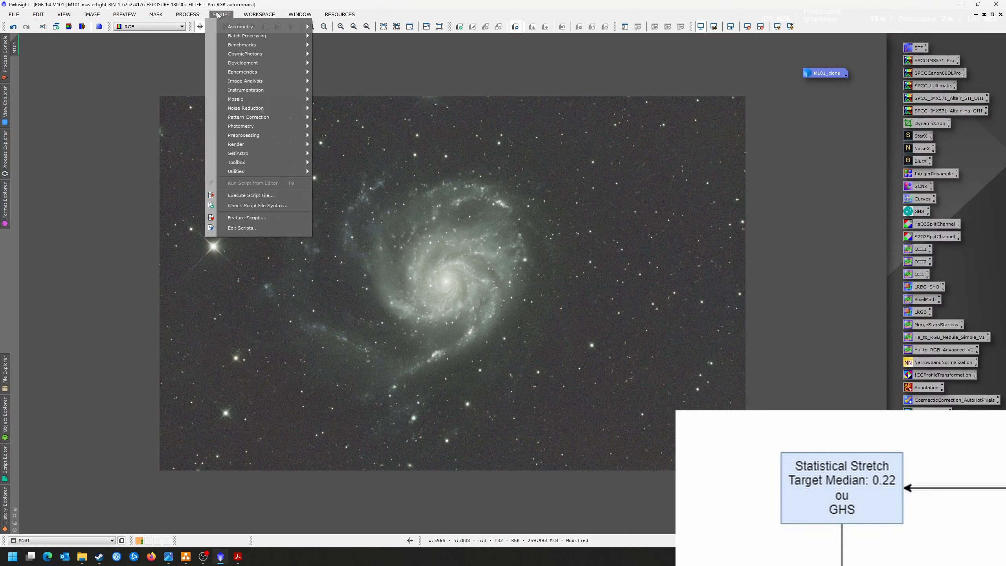
{"action": "mouse_move", "coordinate": [220, 154]}
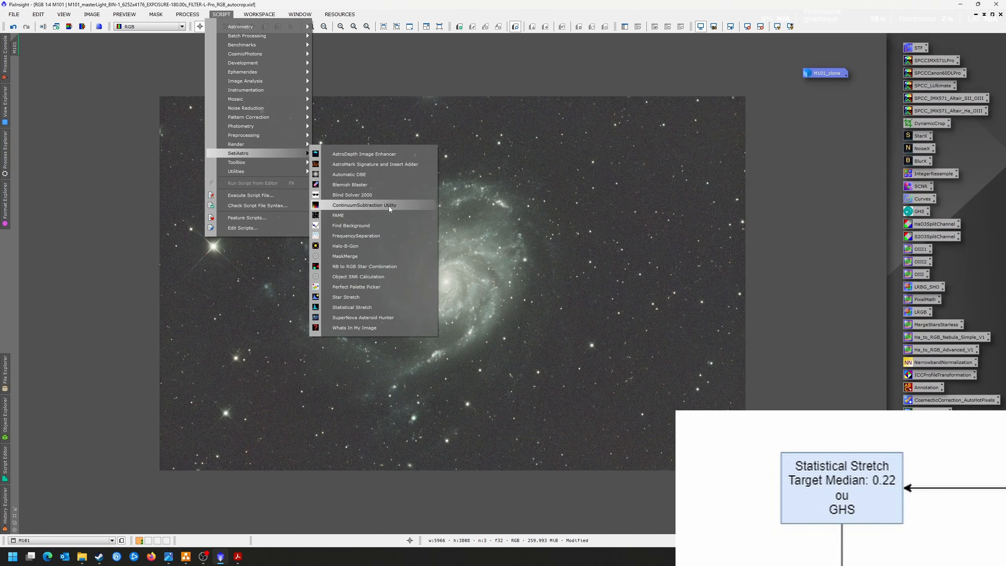
{"action": "left_click", "coordinate": [366, 307]}
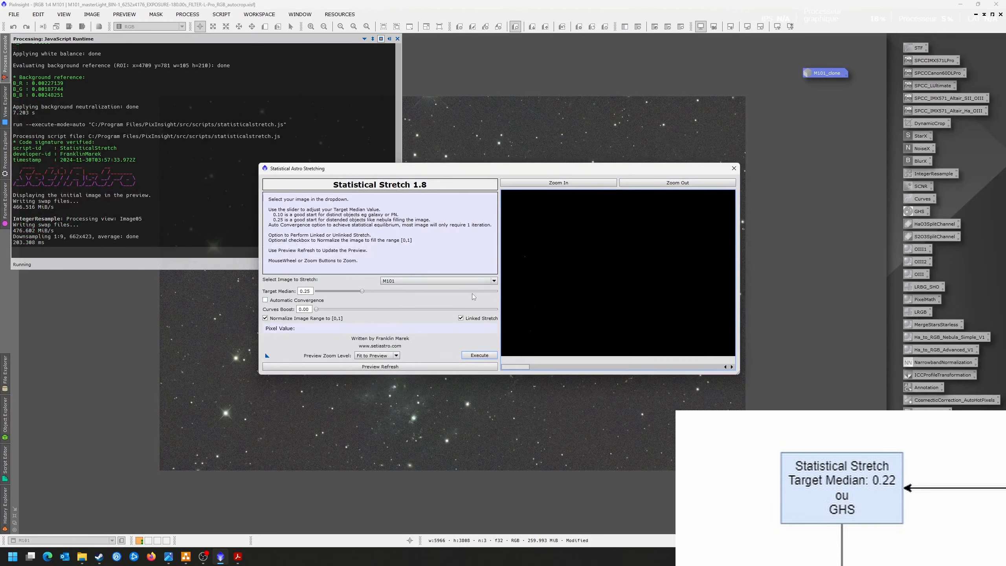
{"action": "left_click", "coordinate": [370, 370]}
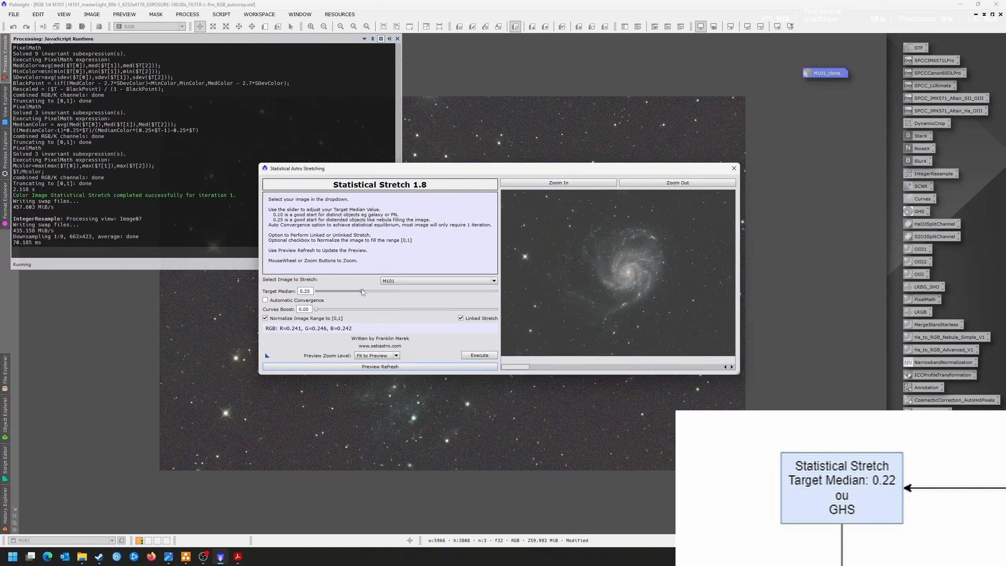
{"action": "left_click_drag", "start_coordinate": [362, 291], "coordinate": [360, 290]}
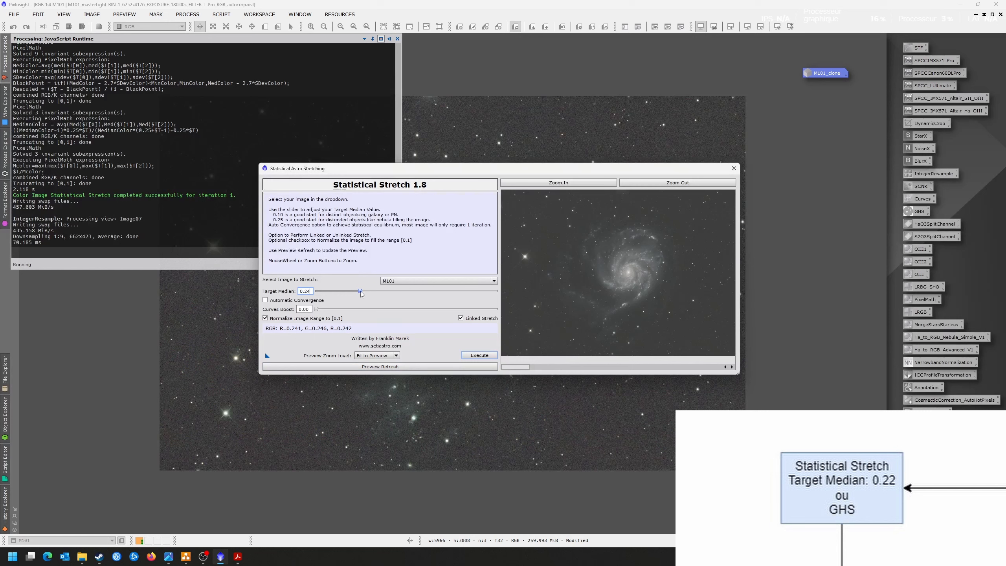
{"action": "left_click", "coordinate": [380, 367]}
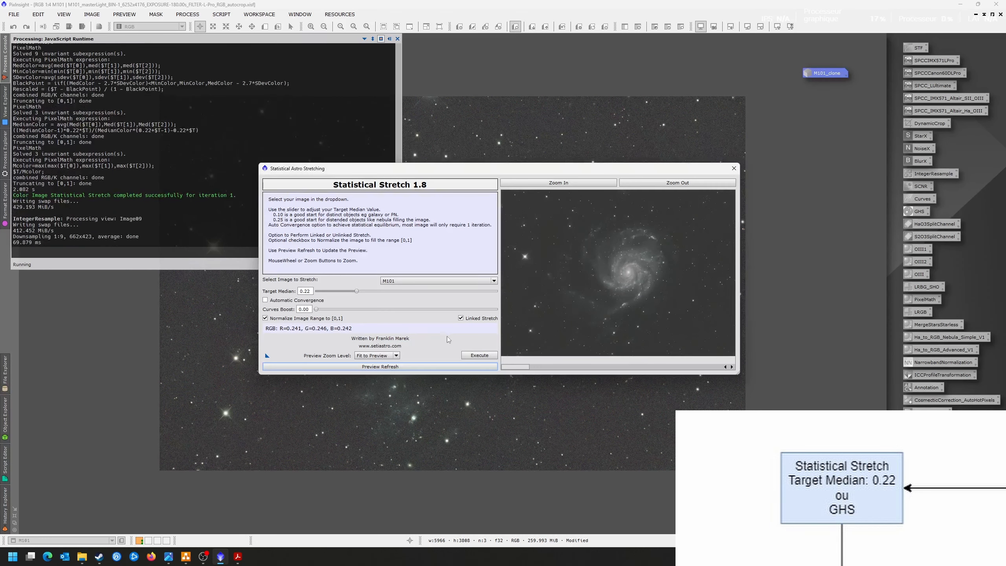
{"action": "left_click", "coordinate": [475, 356]}
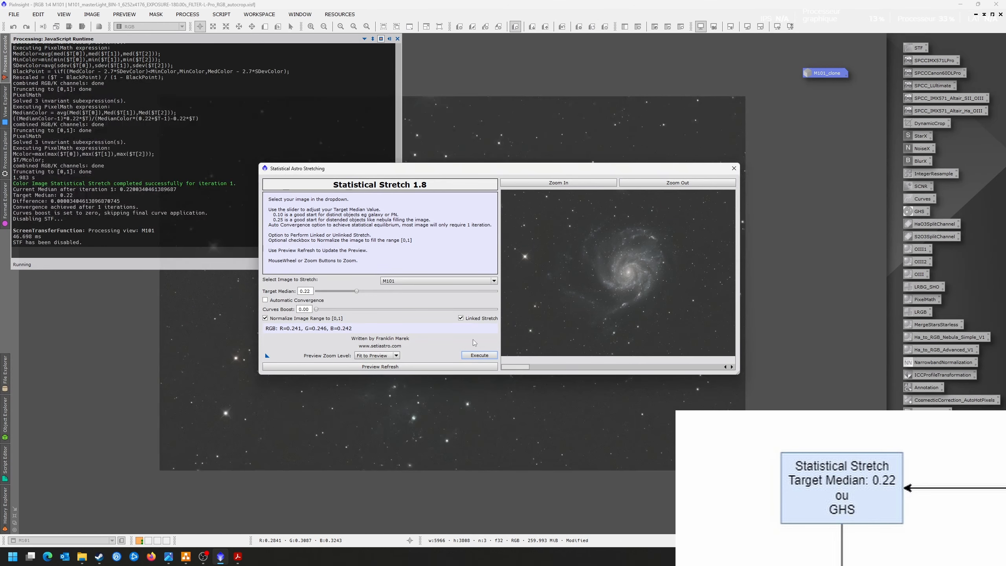
{"action": "left_click", "coordinate": [734, 168]}
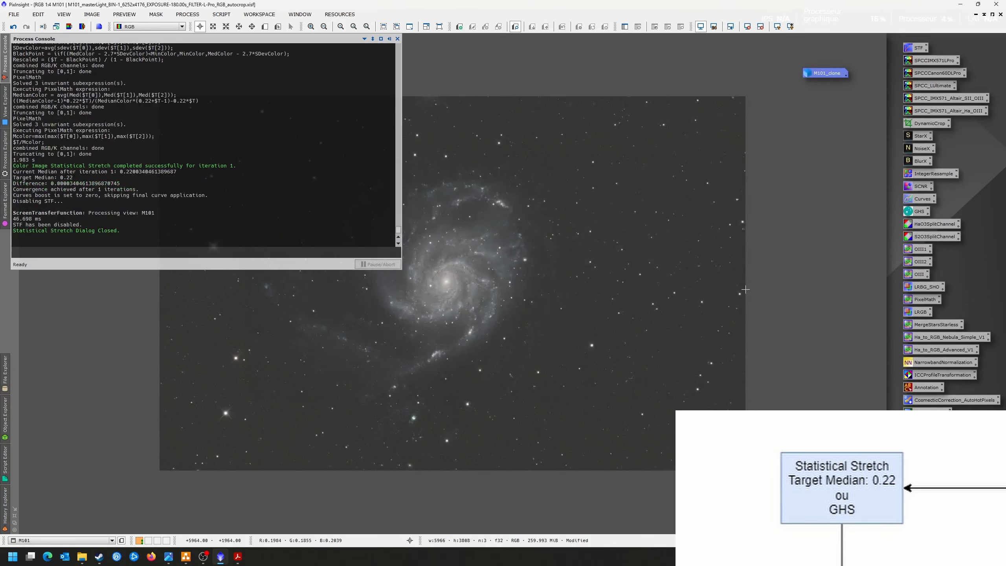
Restore M101_clone, remove its screen stretch and open the saved GHS process with reset settings beside it.
{"action": "double_click", "coordinate": [822, 75]}
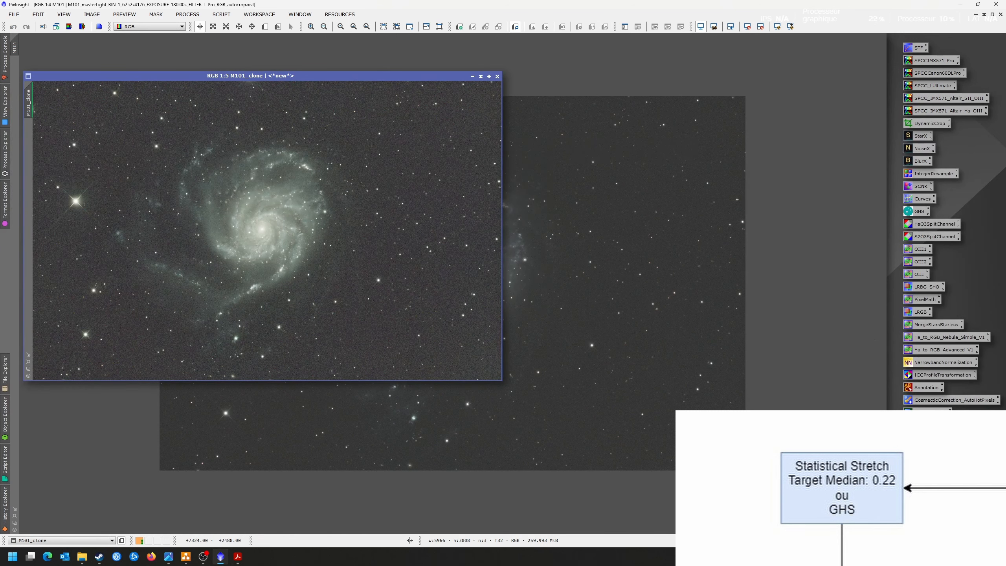
{"action": "double_click", "coordinate": [910, 212]}
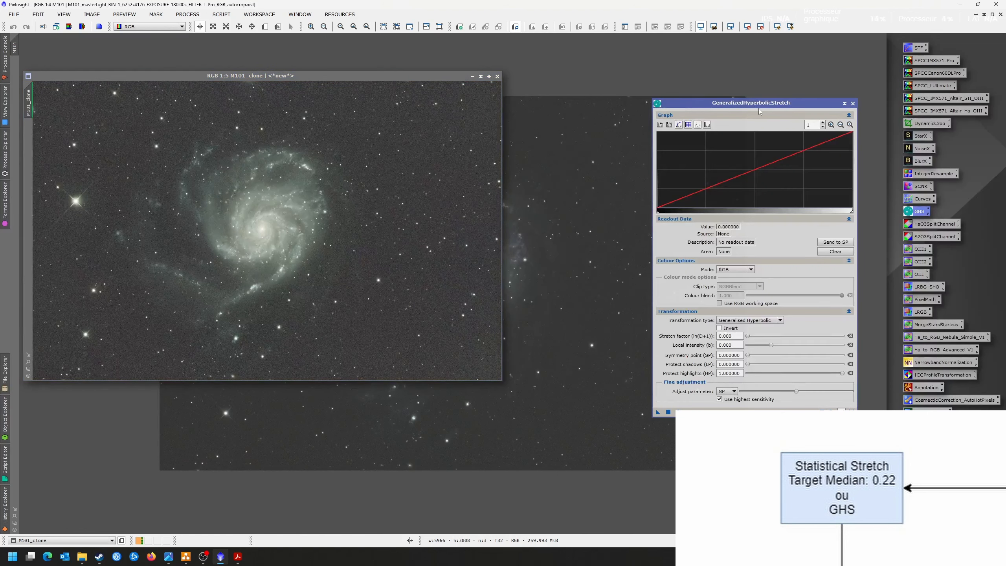
{"action": "left_click_drag", "start_coordinate": [774, 107], "coordinate": [702, 75]}
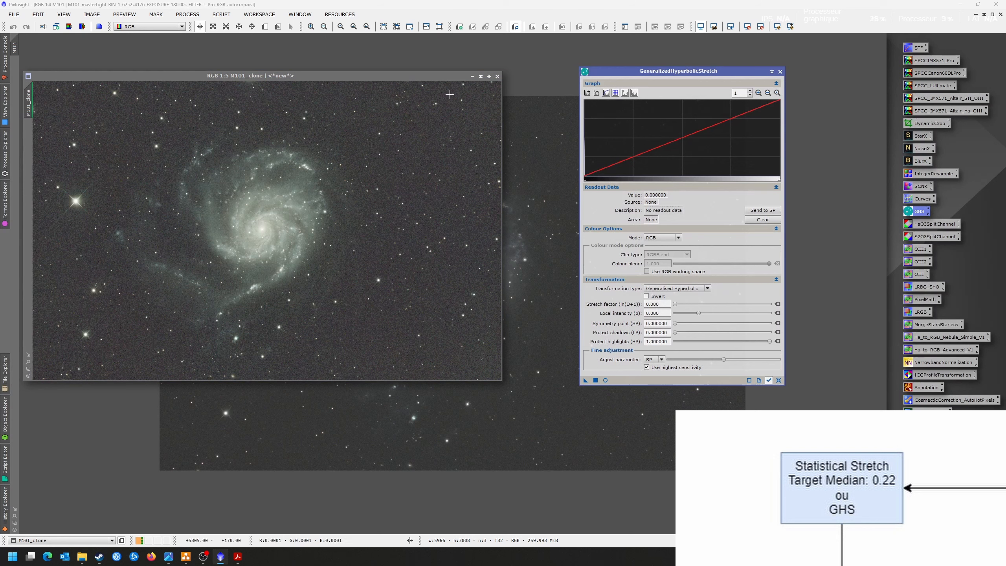
{"action": "left_click", "coordinate": [778, 381]}
{"action": "left_click", "coordinate": [734, 64]}
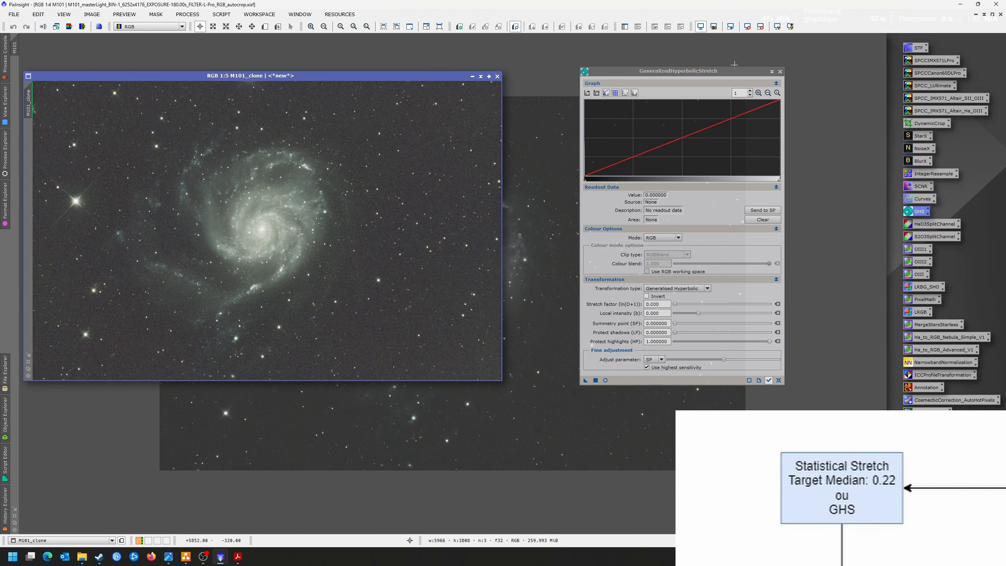
{"action": "left_click", "coordinate": [748, 27]}
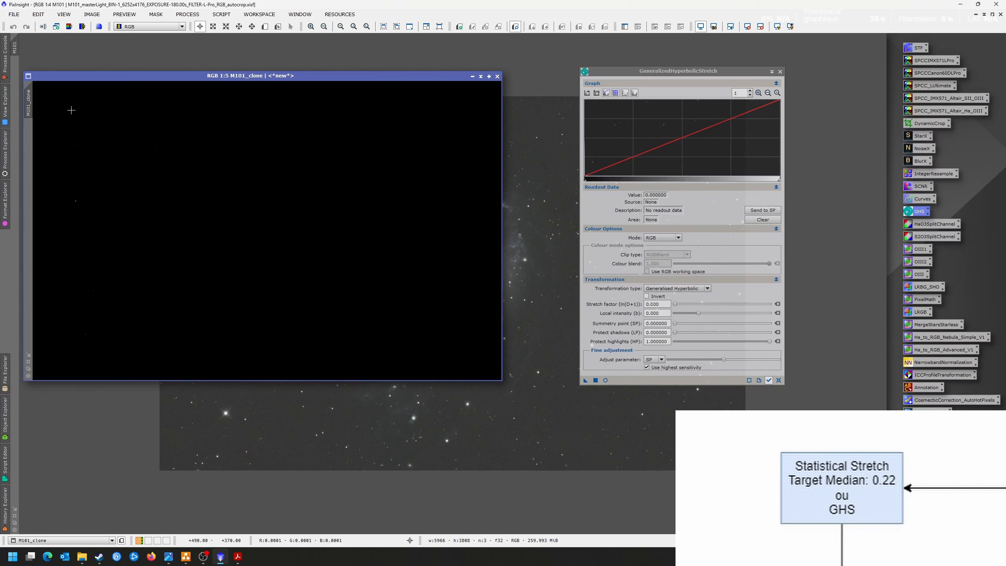
Set the GHS symmetry point from a dark background sample in M101_clone and raise the stretch factor to 1.000.
{"action": "mouse_move", "coordinate": [43, 91]}
{"action": "left_mouse_down"}
{"action": "mouse_move", "coordinate": [54, 100]}
{"action": "mouse_move", "coordinate": [38, 92]}
{"action": "mouse_move", "coordinate": [47, 90]}
{"action": "left_mouse_up"}
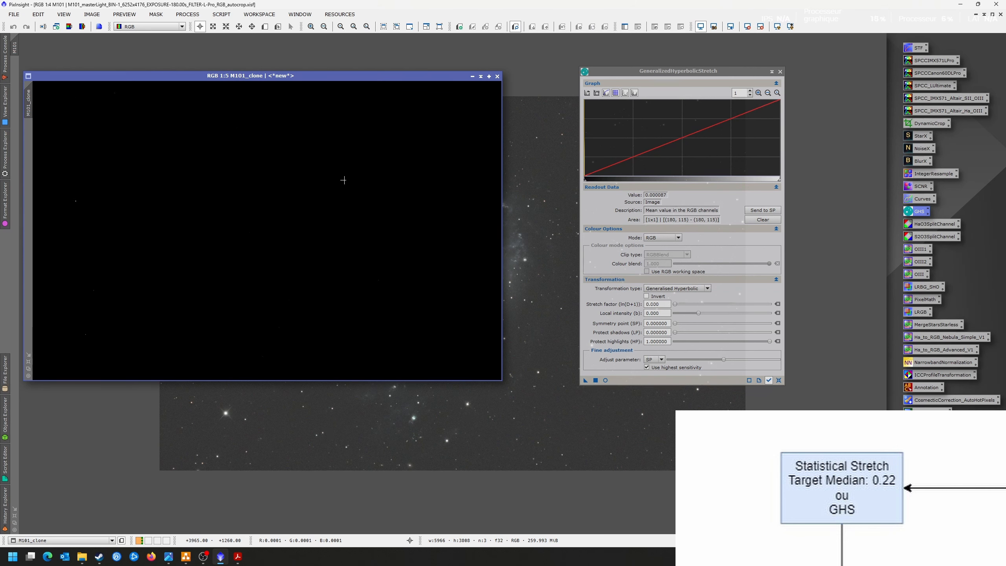
{"action": "left_click", "coordinate": [763, 214]}
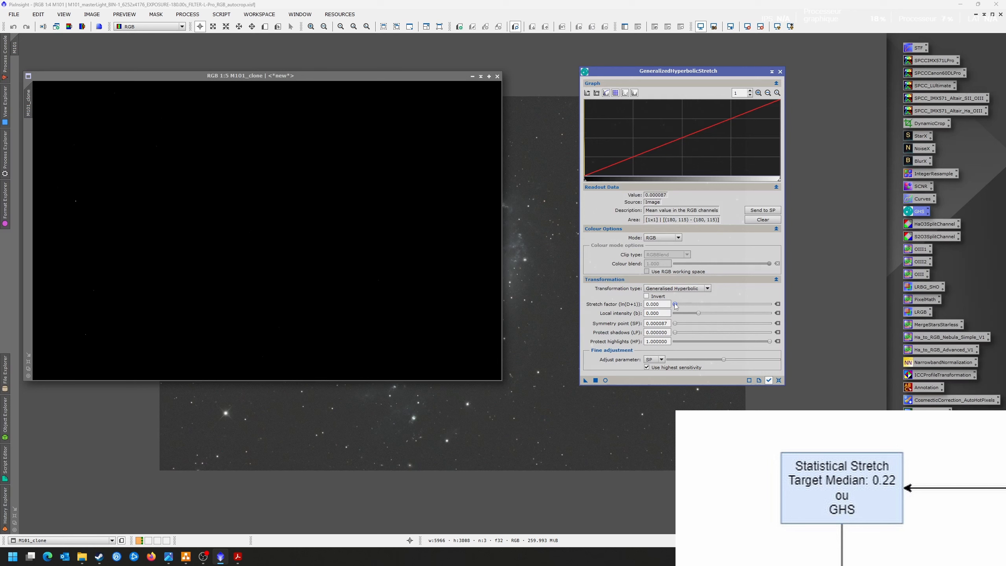
{"action": "left_click_drag", "start_coordinate": [676, 306], "coordinate": [680, 304]}
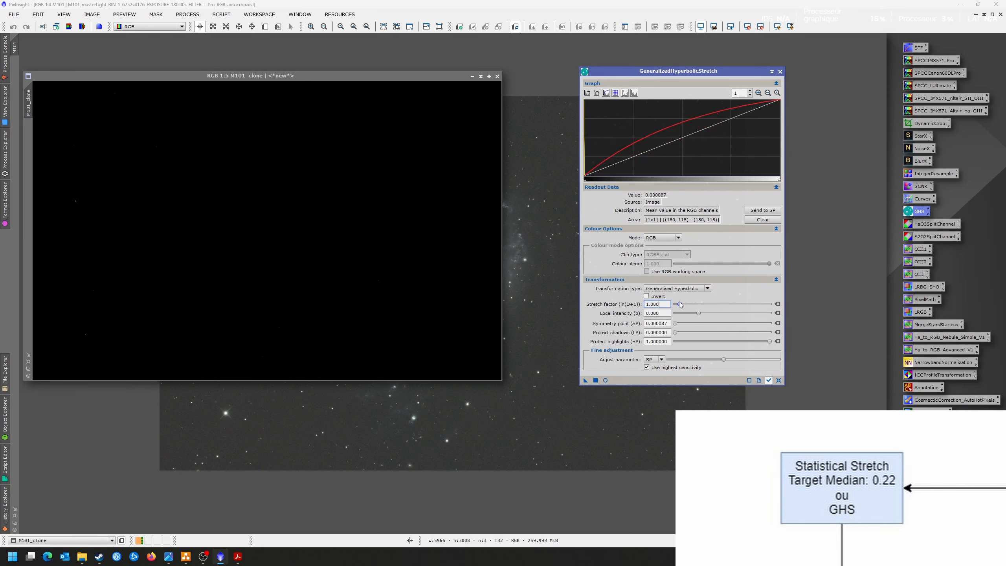
Open the real-time preview on M101_clone and raise the GHS stretch factor to 7.230 while checking the galaxy core.
{"action": "left_click", "coordinate": [605, 380]}
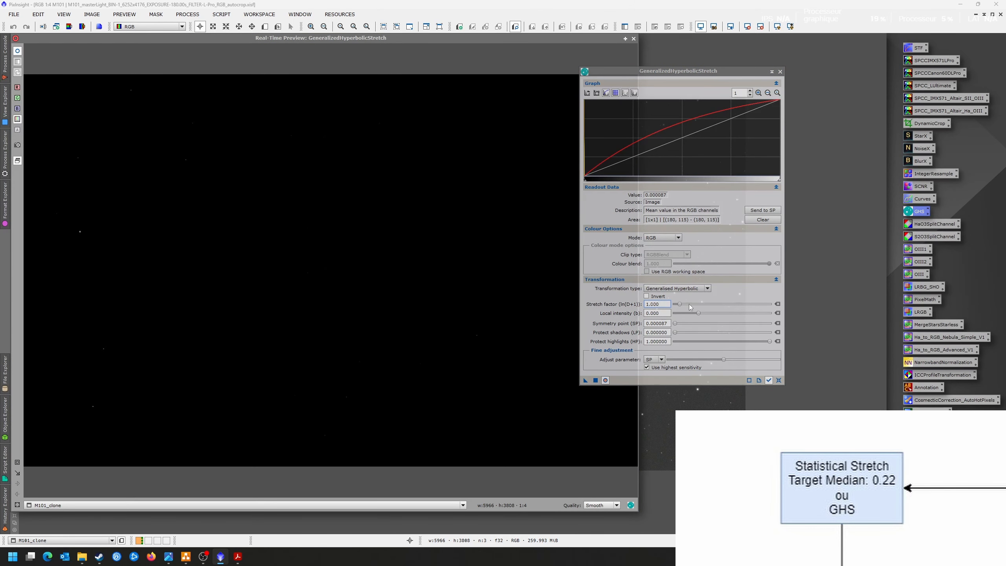
{"action": "left_click_drag", "start_coordinate": [680, 306], "coordinate": [707, 297]}
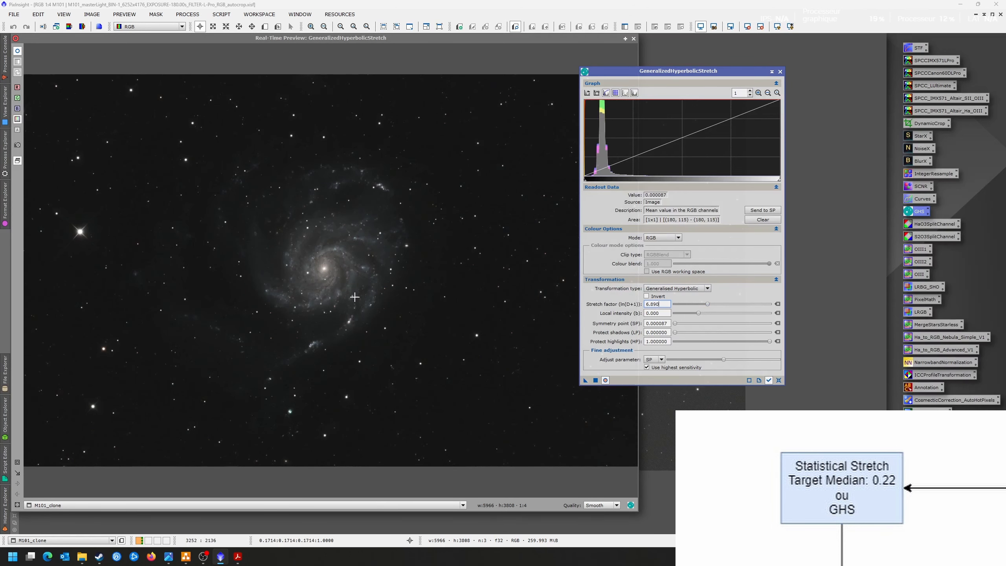
{"action": "left_click", "coordinate": [17, 462]}
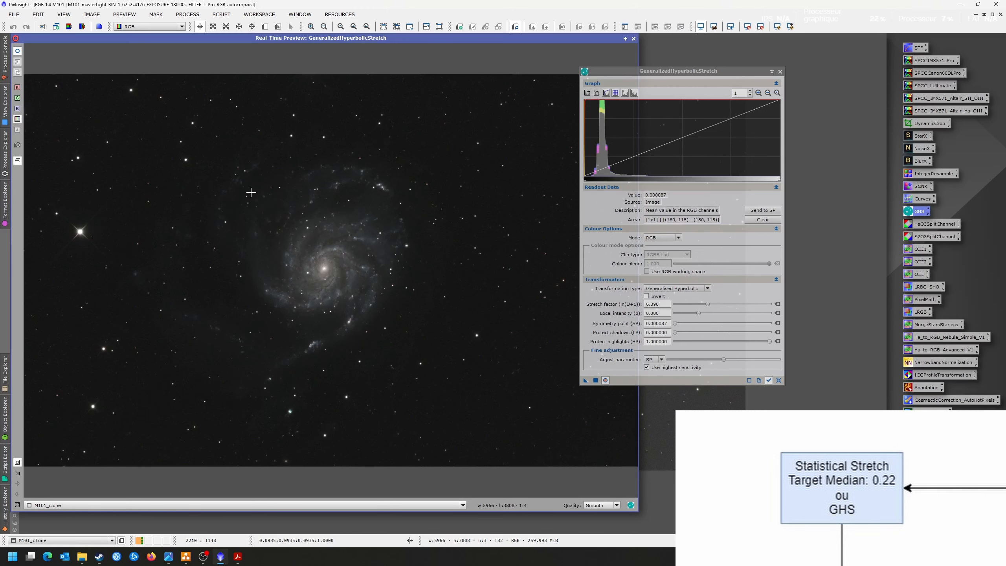
{"action": "left_click_drag", "start_coordinate": [251, 193], "coordinate": [410, 322]}
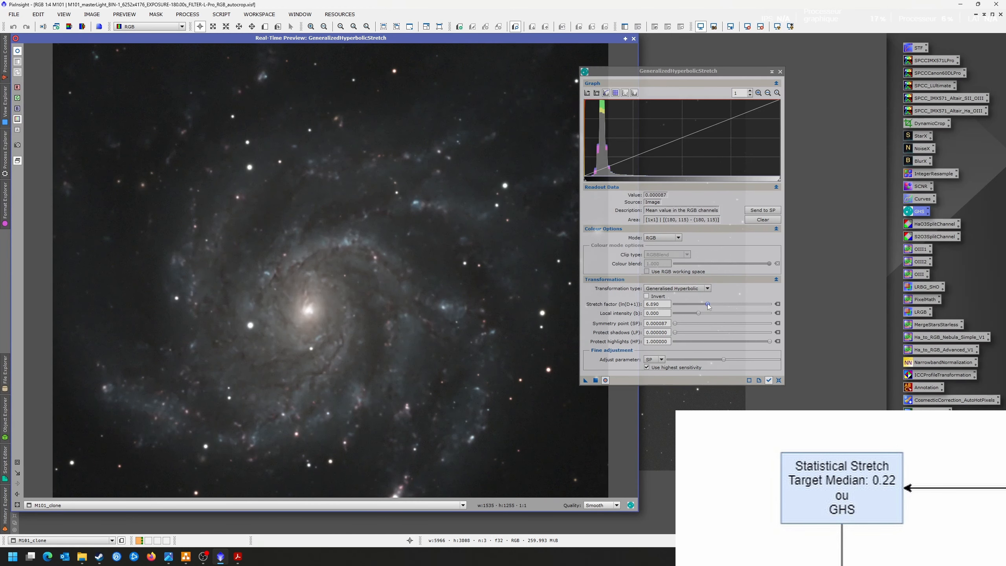
{"action": "left_click", "coordinate": [707, 304]}
{"action": "left_click_drag", "start_coordinate": [709, 306], "coordinate": [710, 309]}
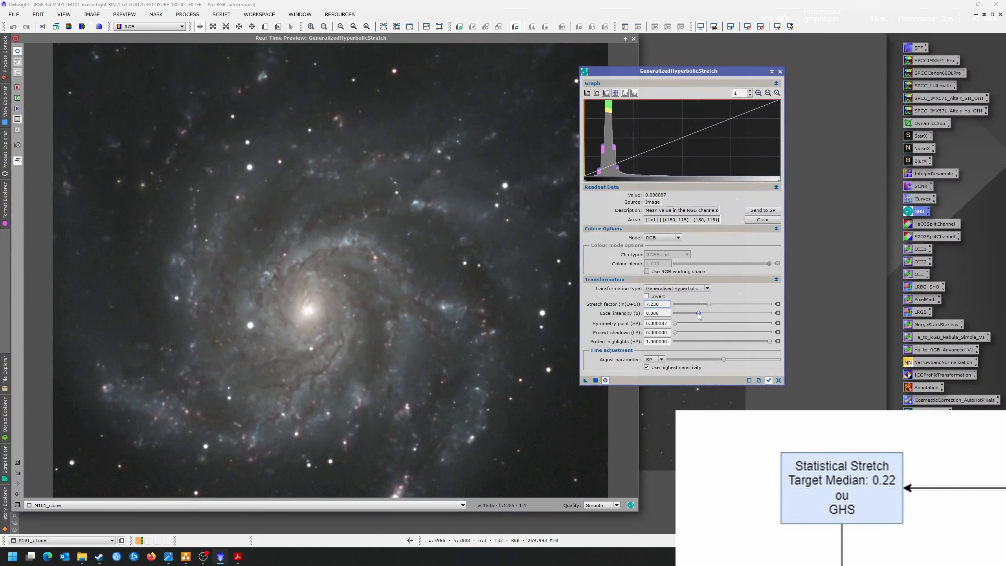
Set the local intensity to 0.730, then apply the GHS stretch to M101_clone and reset the process settings.
{"action": "left_click_drag", "start_coordinate": [698, 313], "coordinate": [703, 316]}
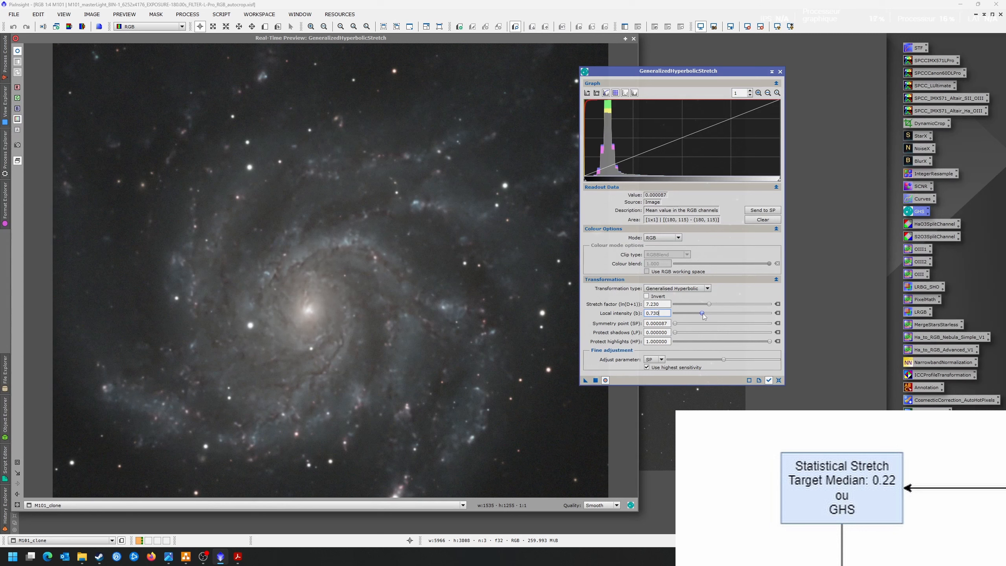
{"action": "left_click_drag", "start_coordinate": [704, 316], "coordinate": [703, 316]}
{"action": "left_click", "coordinate": [596, 380]}
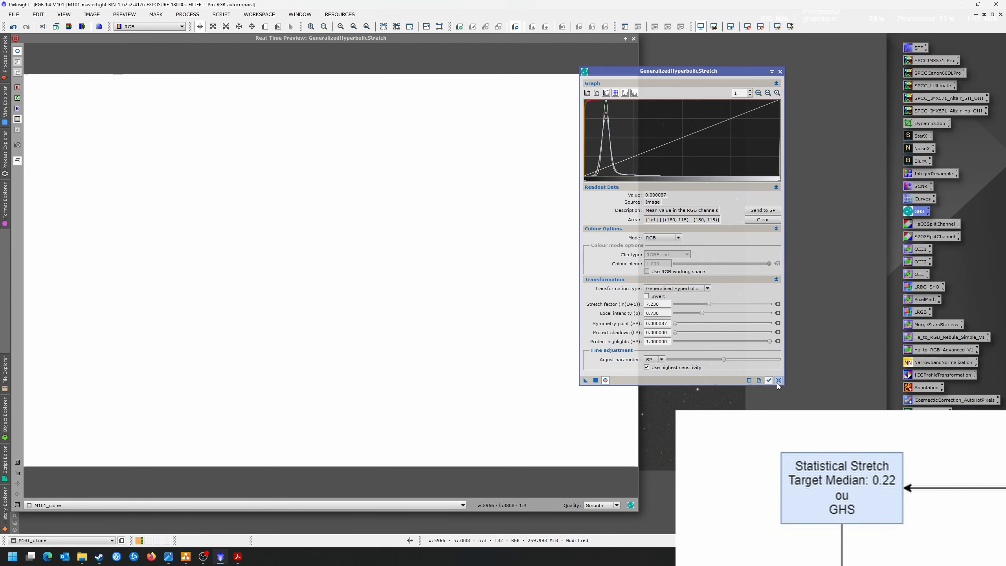
{"action": "left_click", "coordinate": [778, 381]}
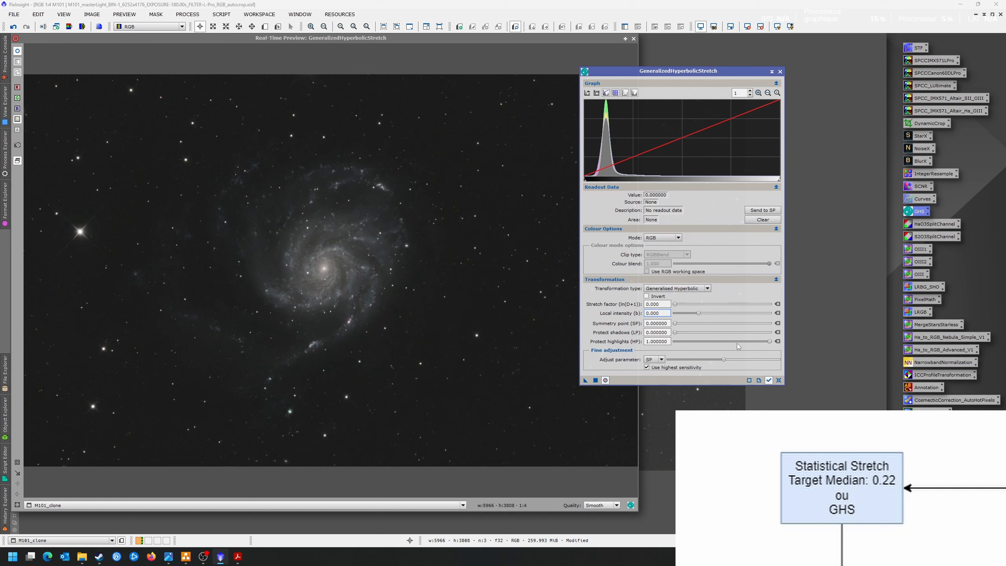
Place the symmetry point on the histogram peak at 0.112224 and set the stretch factor to 1.240 for a second stretch.
{"action": "left_click", "coordinate": [5, 459]}
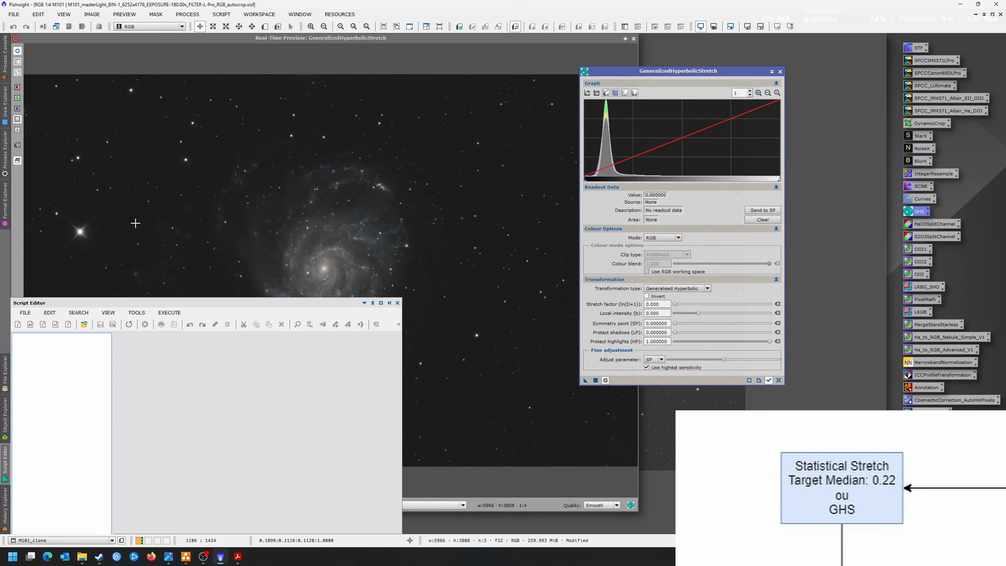
{"action": "left_click", "coordinate": [272, 346]}
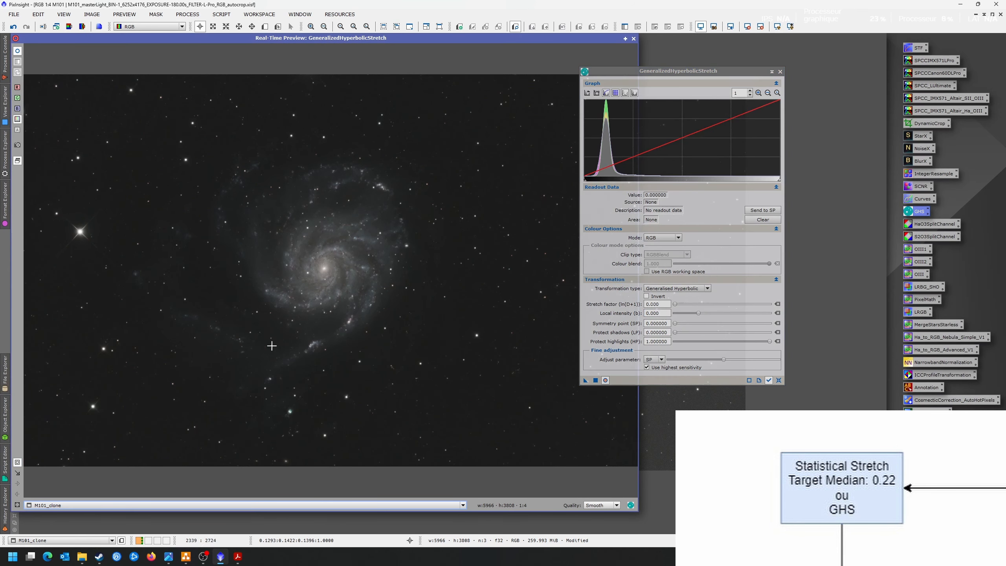
{"action": "left_click_drag", "start_coordinate": [269, 185], "coordinate": [432, 363]}
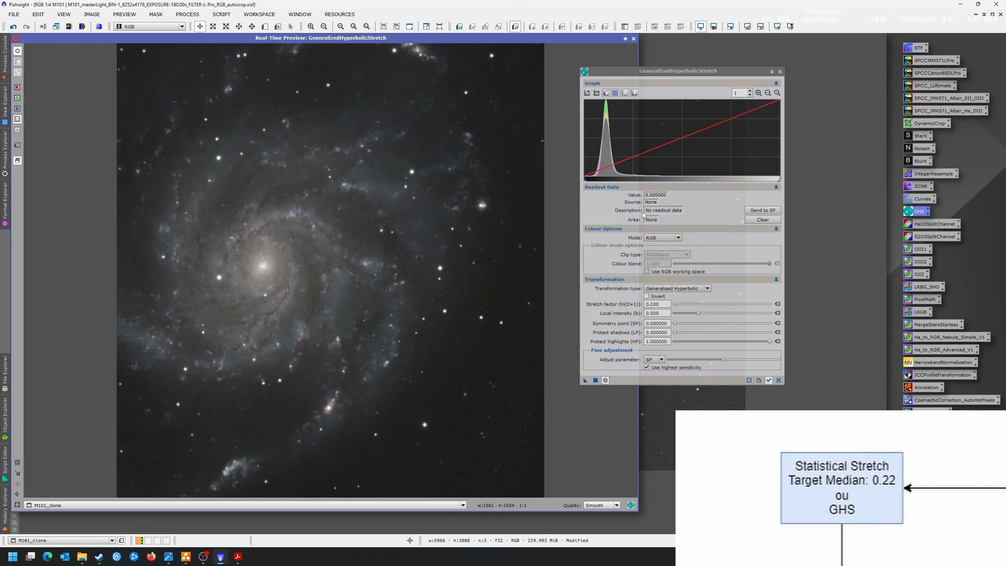
{"action": "left_click", "coordinate": [606, 135]}
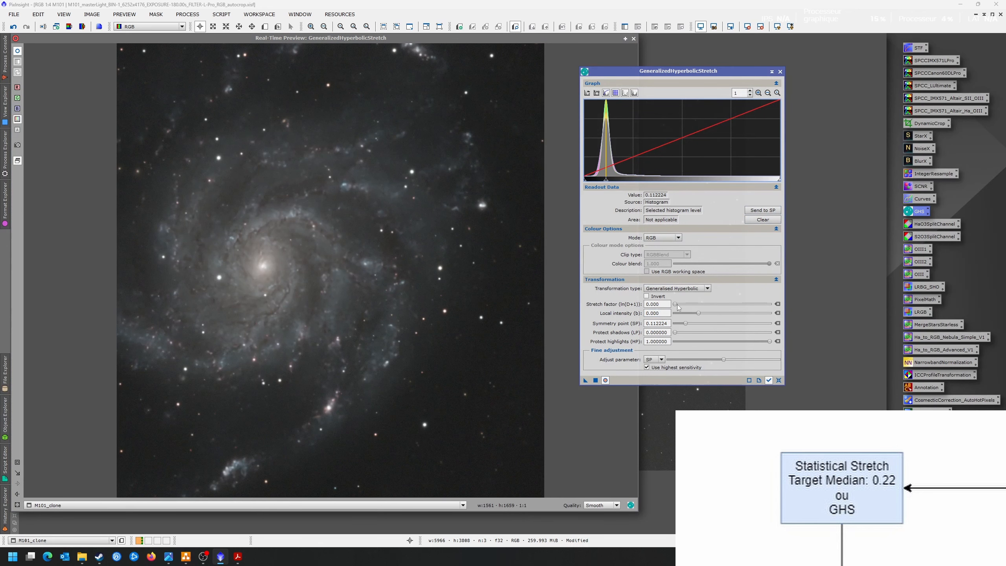
{"action": "left_click_drag", "start_coordinate": [675, 303], "coordinate": [682, 308]}
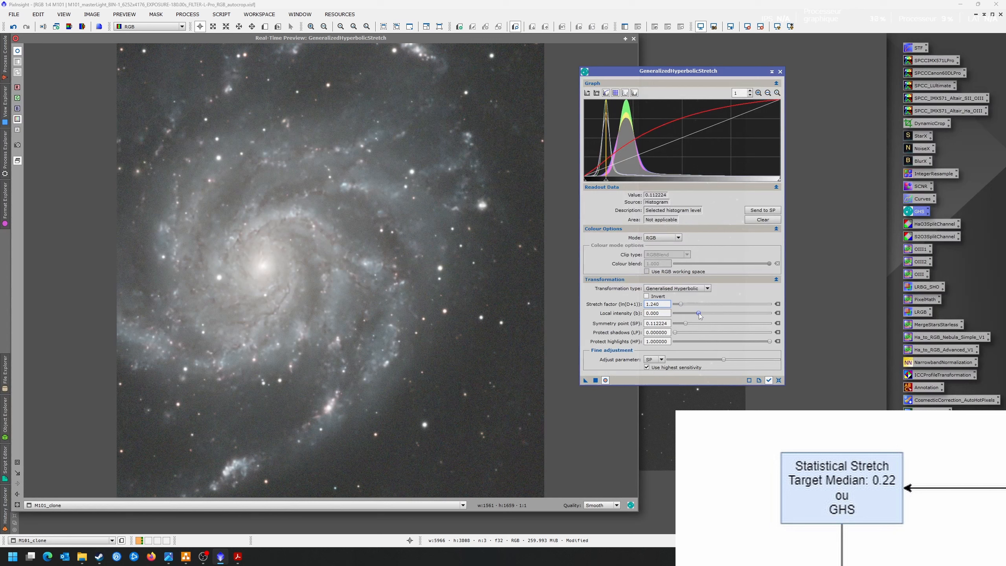
Set the local intensity to -2.520 and compare the galaxy with the real-time preview off and on.
{"action": "mouse_move", "coordinate": [698, 314]}
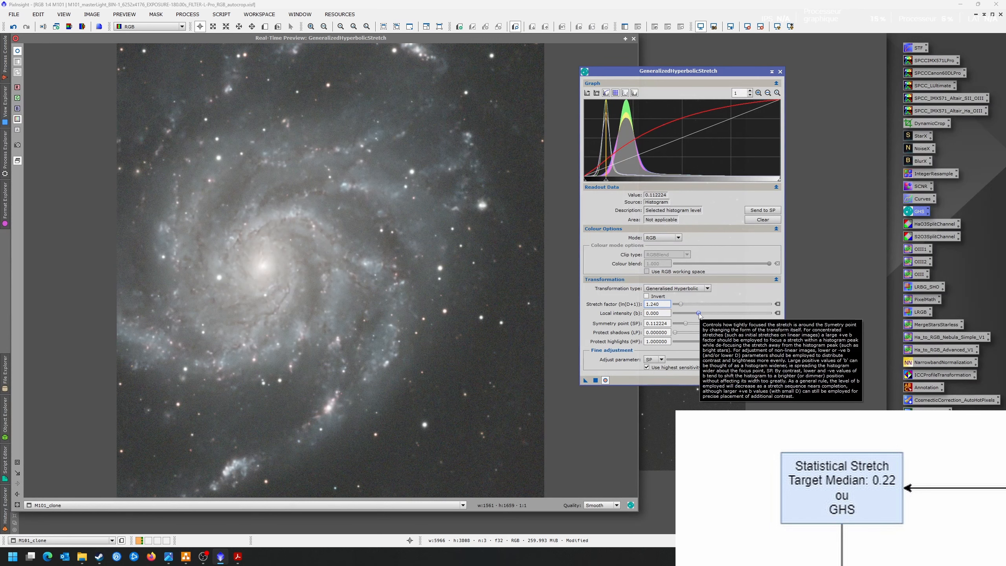
{"action": "left_click_drag", "start_coordinate": [700, 314], "coordinate": [696, 315]}
{"action": "left_click_drag", "start_coordinate": [694, 314], "coordinate": [688, 317]}
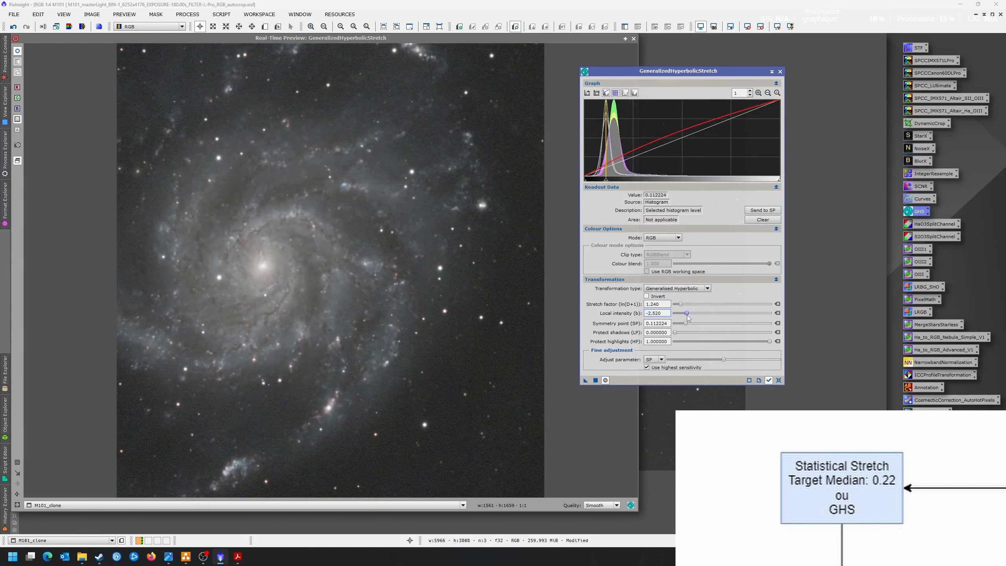
{"action": "left_click", "coordinate": [605, 381]}
{"action": "left_click", "coordinate": [605, 380]}
{"action": "left_click", "coordinate": [605, 381]}
{"action": "left_click", "coordinate": [605, 381]}
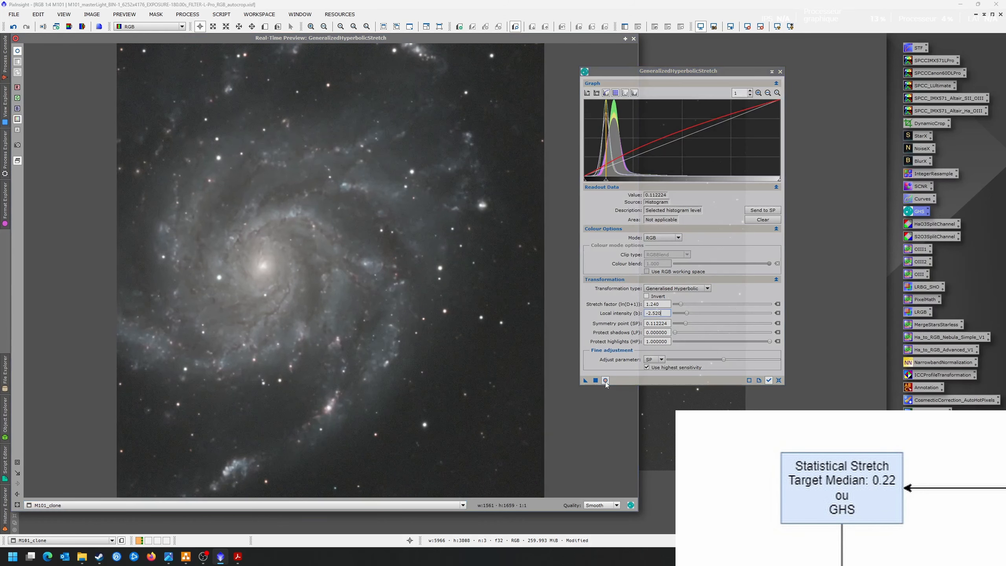
Apply the second GHS stretch to M101_clone, then reset and close the process along with the real-time preview.
{"action": "left_click", "coordinate": [596, 381]}
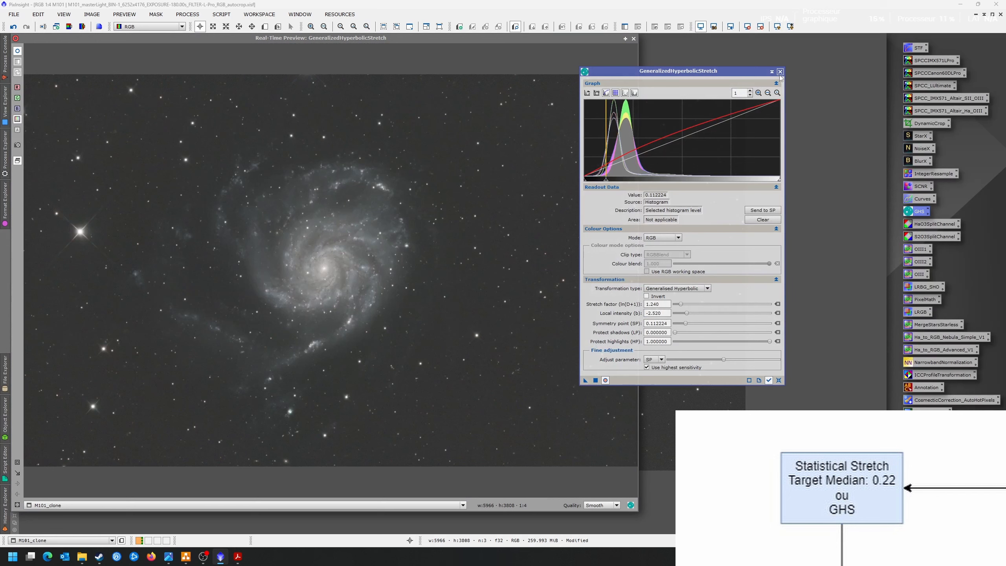
{"action": "left_click", "coordinate": [779, 380]}
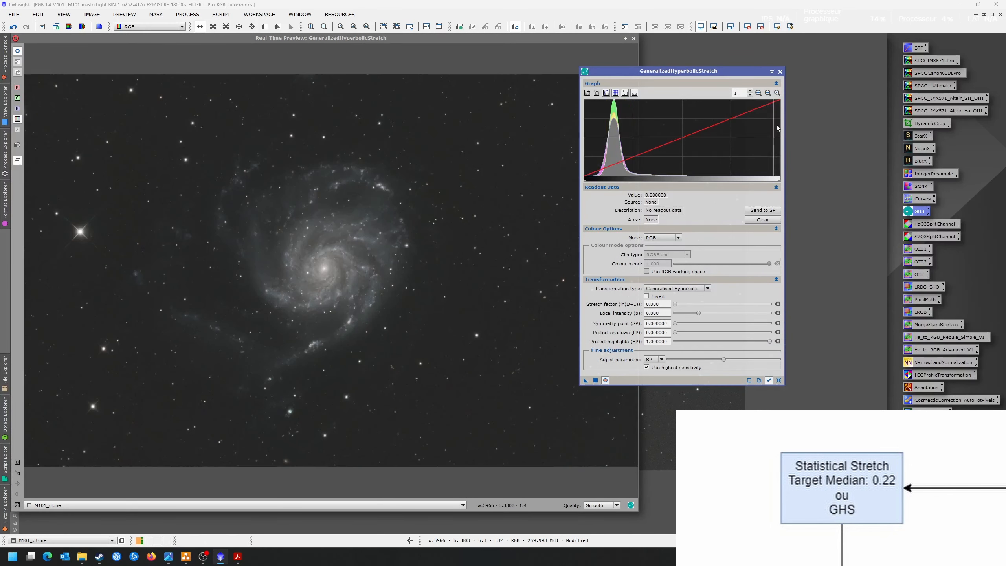
{"action": "left_click", "coordinate": [780, 72]}
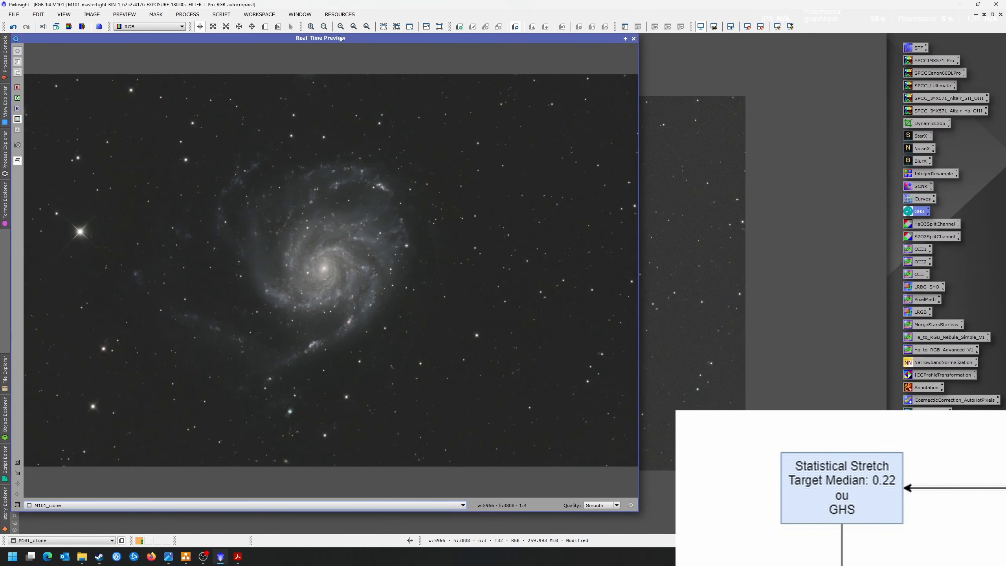
{"action": "left_click_drag", "start_coordinate": [335, 38], "coordinate": [465, 55]}
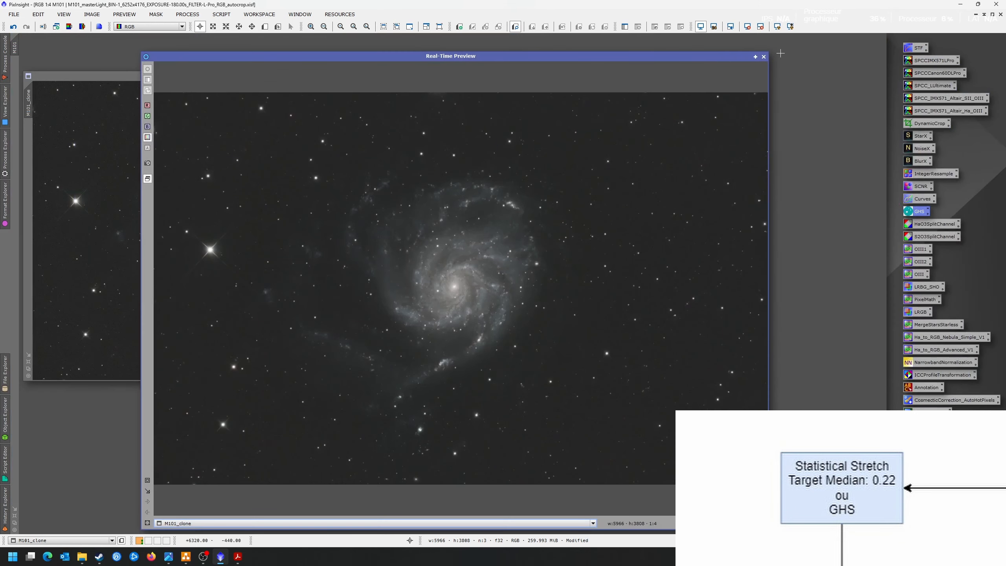
{"action": "left_click", "coordinate": [763, 57]}
Compare the galaxy core and background of the GHS-stretched M101_clone with the Statistical Stretch version in M101.
{"action": "left_click_drag", "start_coordinate": [266, 76], "coordinate": [726, 78]}
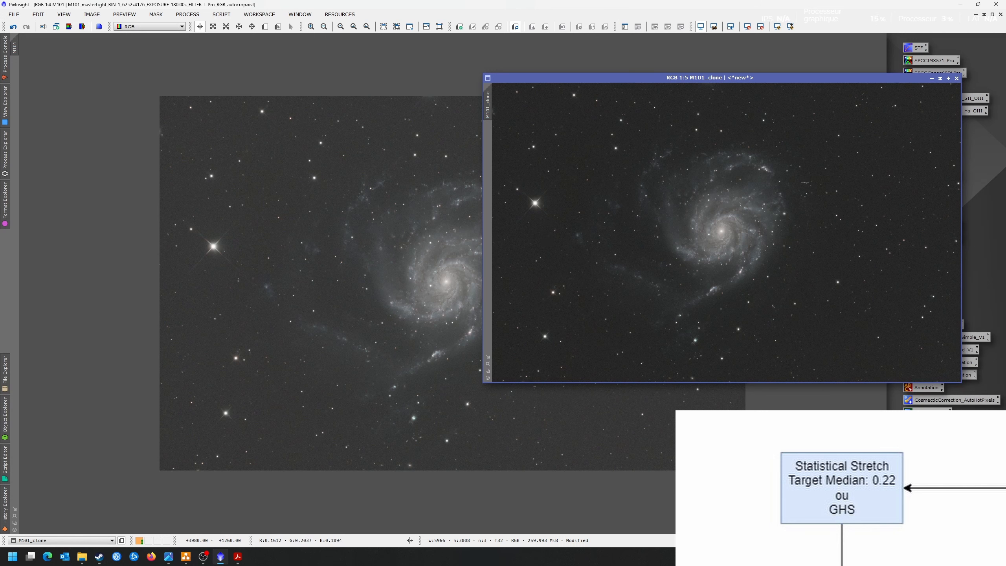
{"action": "scroll", "coordinate": [688, 252], "scroll_direction": "up", "scroll_amount": 3}
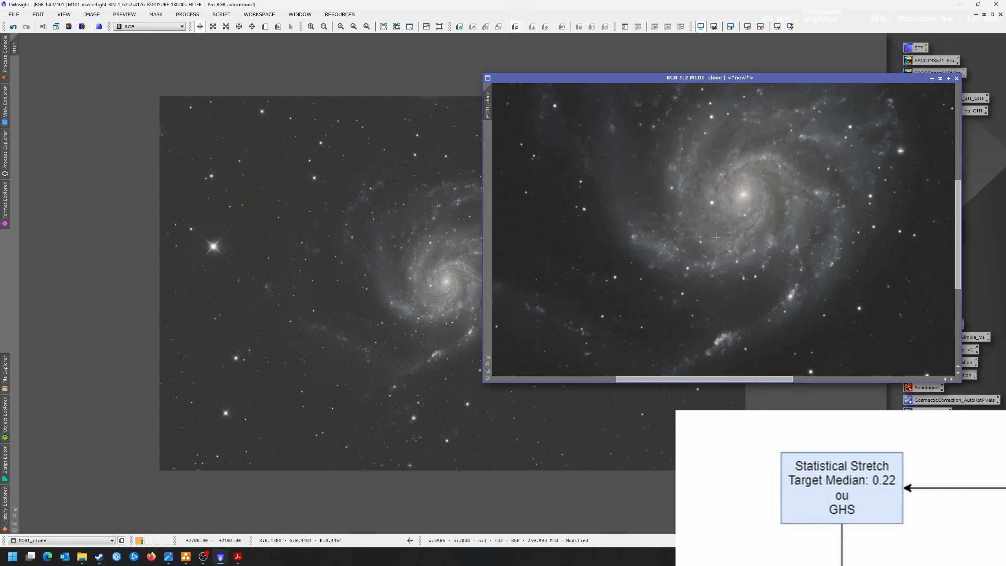
{"action": "left_click", "coordinate": [404, 277]}
{"action": "scroll", "coordinate": [404, 277], "scroll_direction": "up", "scroll_amount": 1}
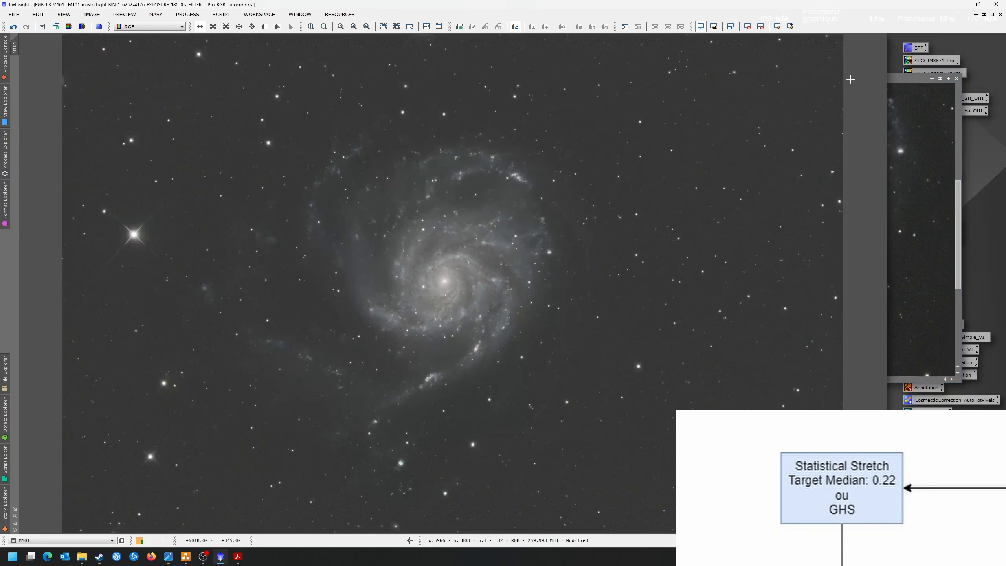
{"action": "left_click", "coordinate": [906, 82]}
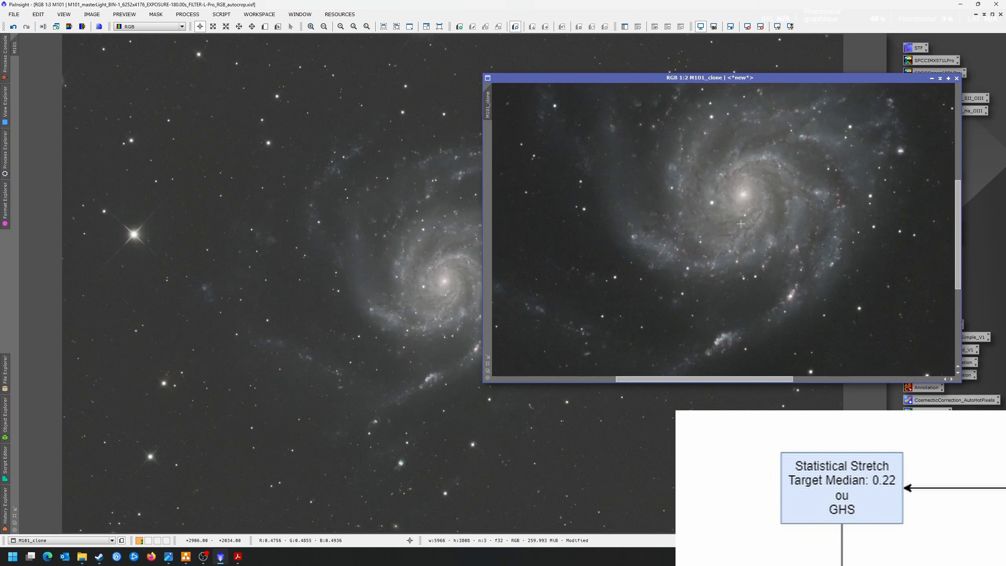
{"action": "scroll", "coordinate": [745, 218], "scroll_direction": "up", "scroll_amount": 1}
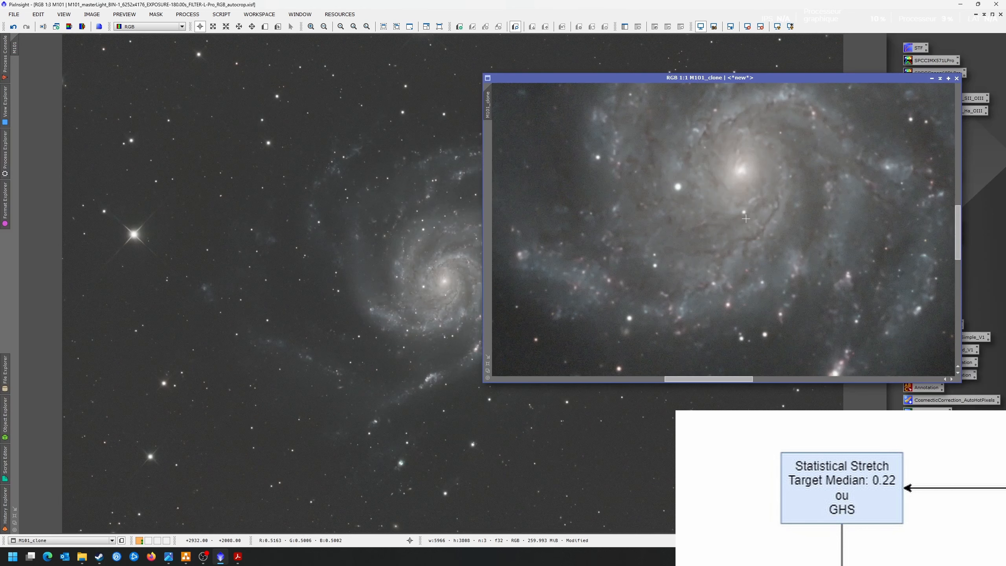
{"action": "left_click", "coordinate": [367, 270]}
{"action": "scroll", "coordinate": [433, 270], "scroll_direction": "up", "scroll_amount": 1}
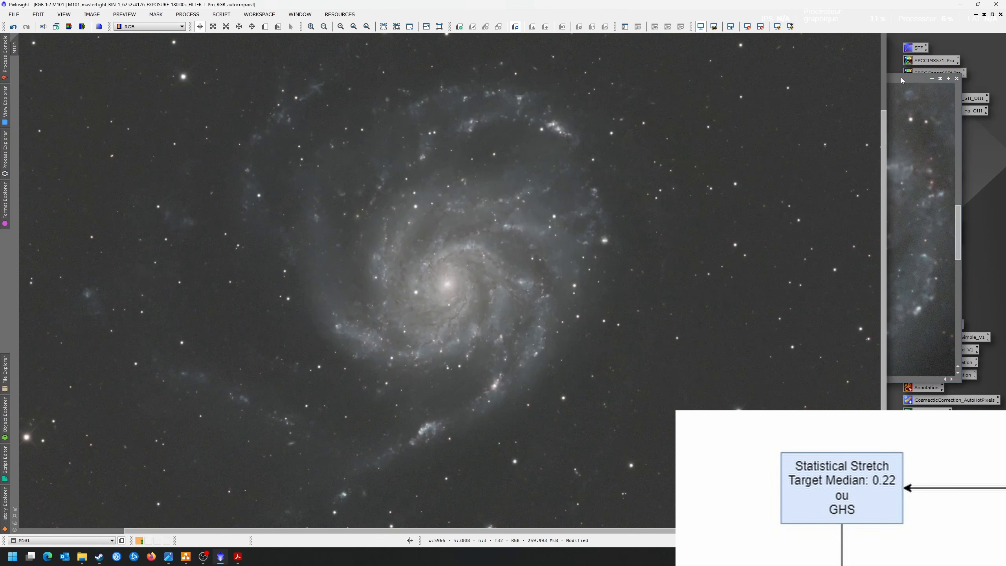
{"action": "left_click", "coordinate": [901, 80]}
Tile M101 and M101_clone side by side and match M101's zoom and scroll position to the clone.
{"action": "left_click", "coordinate": [300, 15]}
{"action": "left_click", "coordinate": [304, 52]}
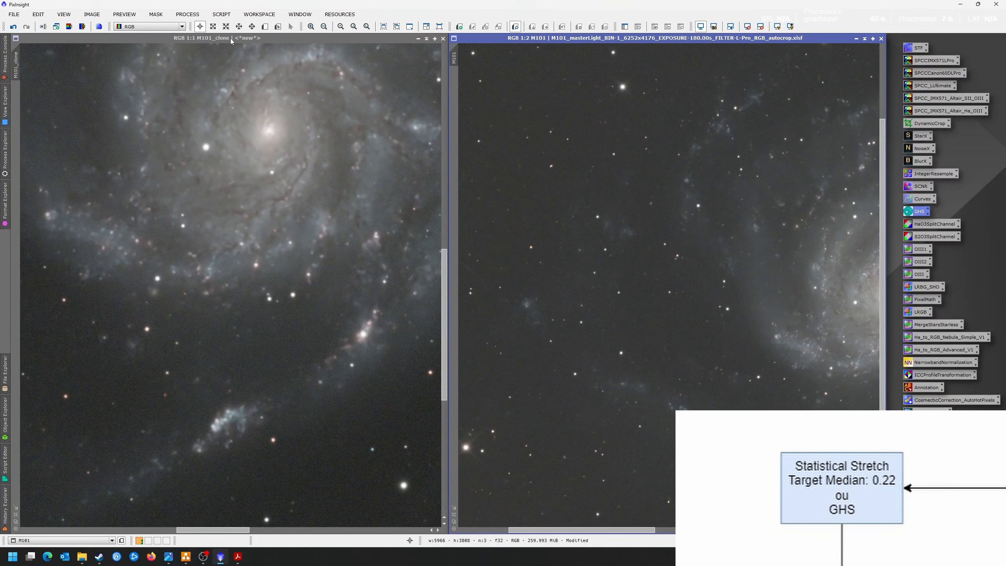
{"action": "left_click", "coordinate": [300, 14]}
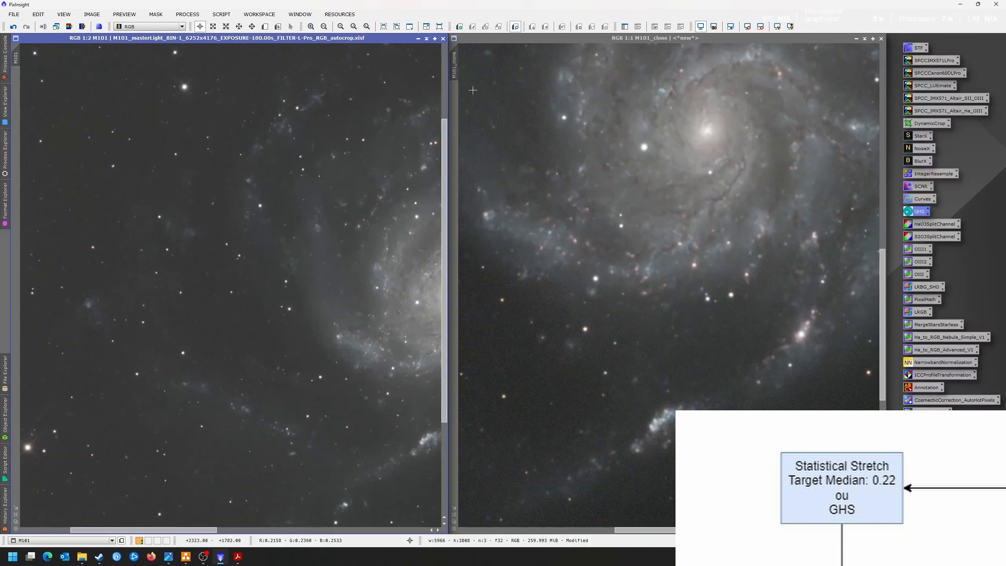
{"action": "mouse_move", "coordinate": [455, 66]}
{"action": "left_mouse_down"}
{"action": "mouse_move", "coordinate": [18, 82]}
{"action": "mouse_move", "coordinate": [16, 59]}
{"action": "left_mouse_up"}
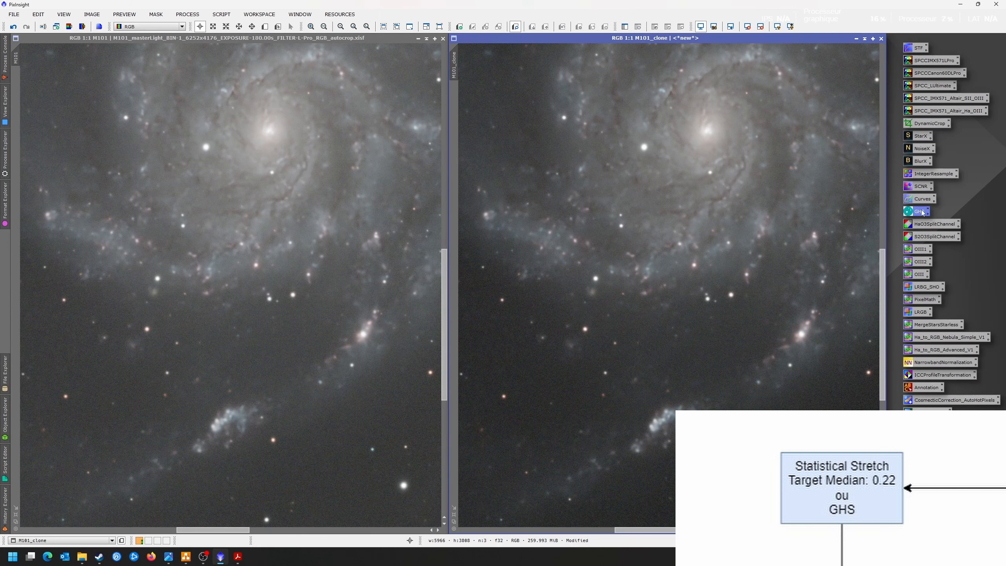
Close M101_clone without saving it and maximise M101, showing the whole galaxy.
{"action": "left_click", "coordinate": [882, 39]}
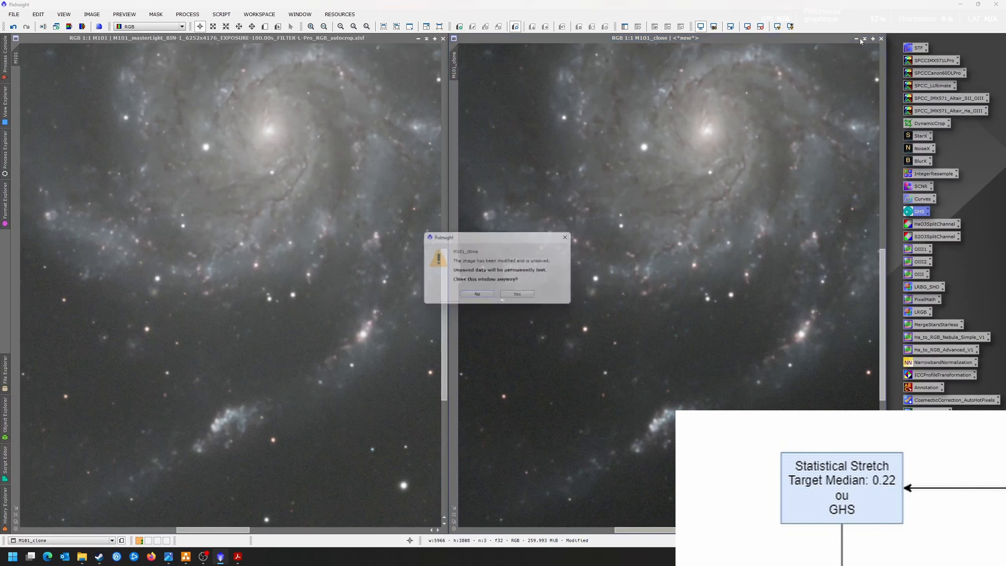
{"action": "left_click", "coordinate": [516, 297]}
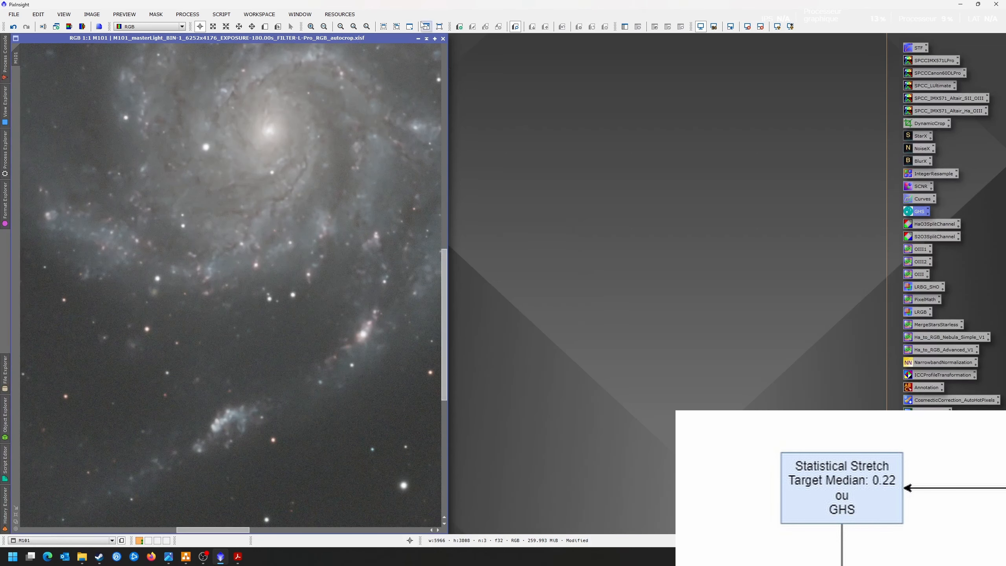
{"action": "left_click", "coordinate": [435, 39]}
{"action": "scroll", "coordinate": [486, 253], "scroll_direction": "down", "scroll_amount": 2}
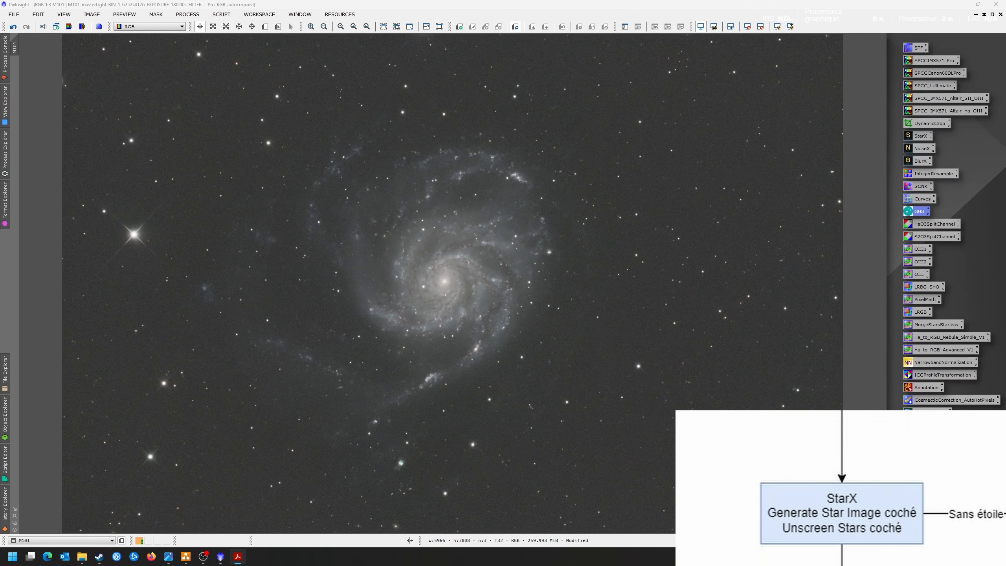
Run StarXTerminator on M101 with Generate Star Image and Unscreen Stars enabled to separate the stars from the galaxy.
{"action": "double_click", "coordinate": [922, 137]}
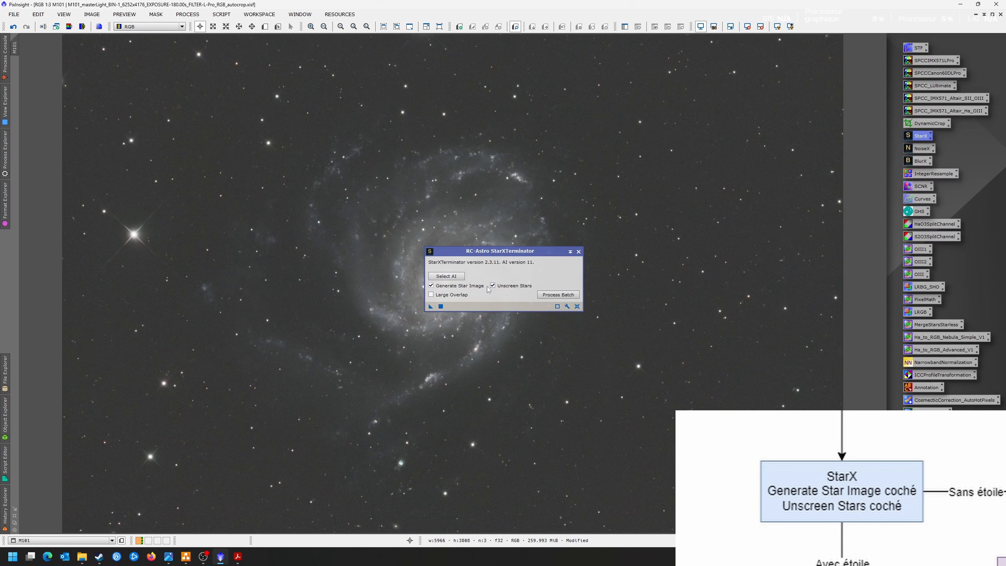
{"action": "left_click", "coordinate": [579, 251]}
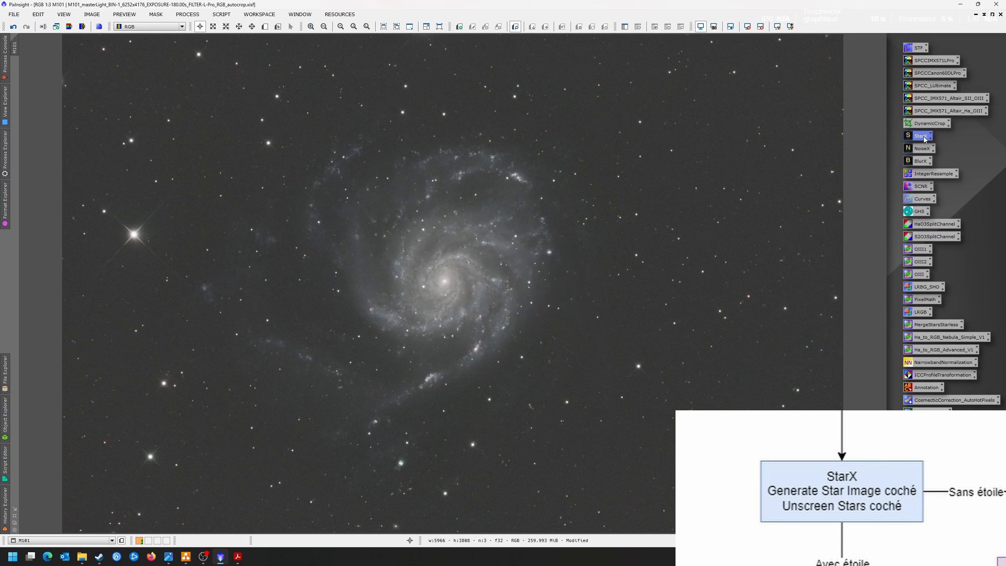
{"action": "left_click_drag", "start_coordinate": [923, 136], "coordinate": [711, 230]}
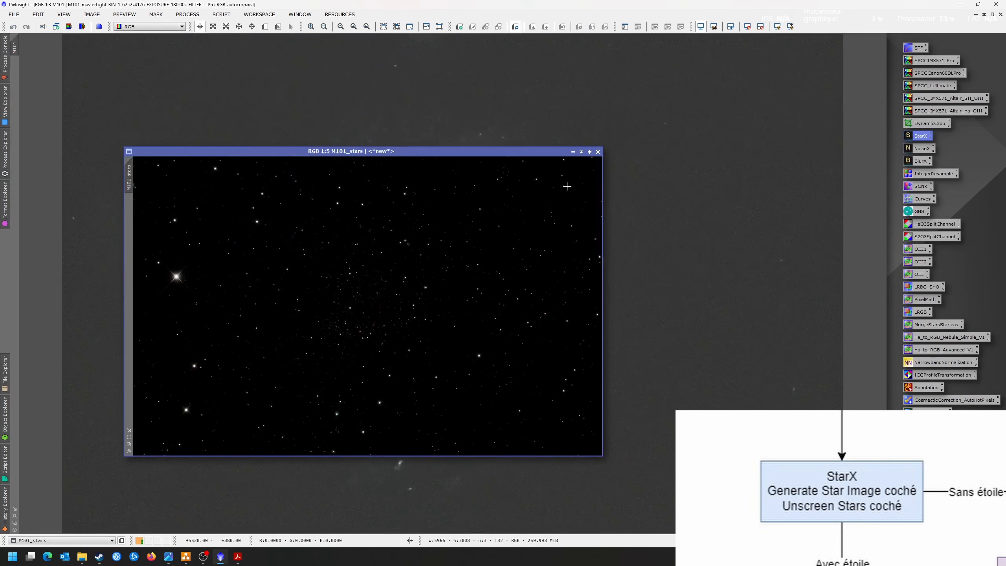
Maximise the extracted star image M101_stars and rename its identifier to stars.
{"action": "left_click", "coordinate": [589, 151]}
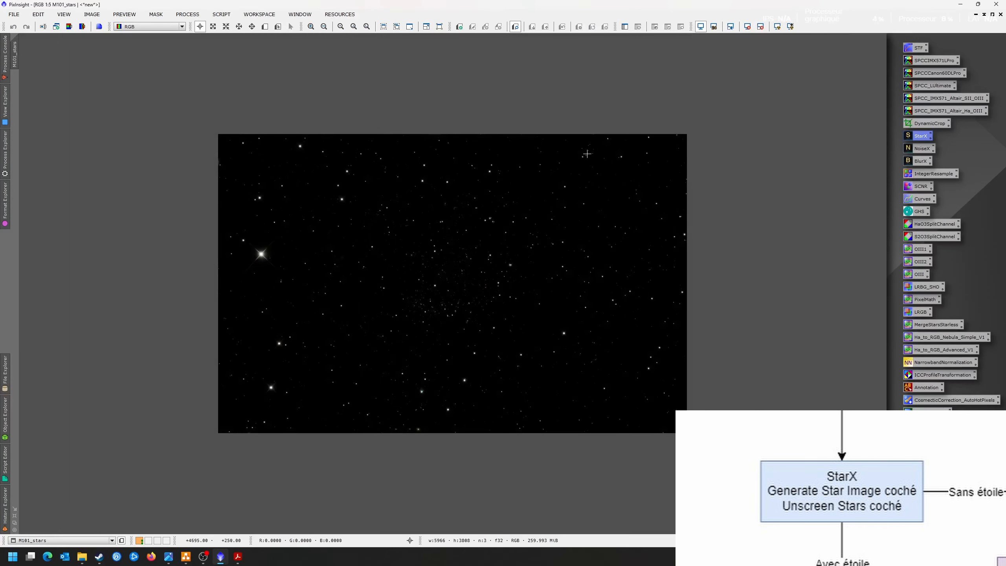
{"action": "scroll", "coordinate": [410, 259], "scroll_direction": "up", "scroll_amount": 1}
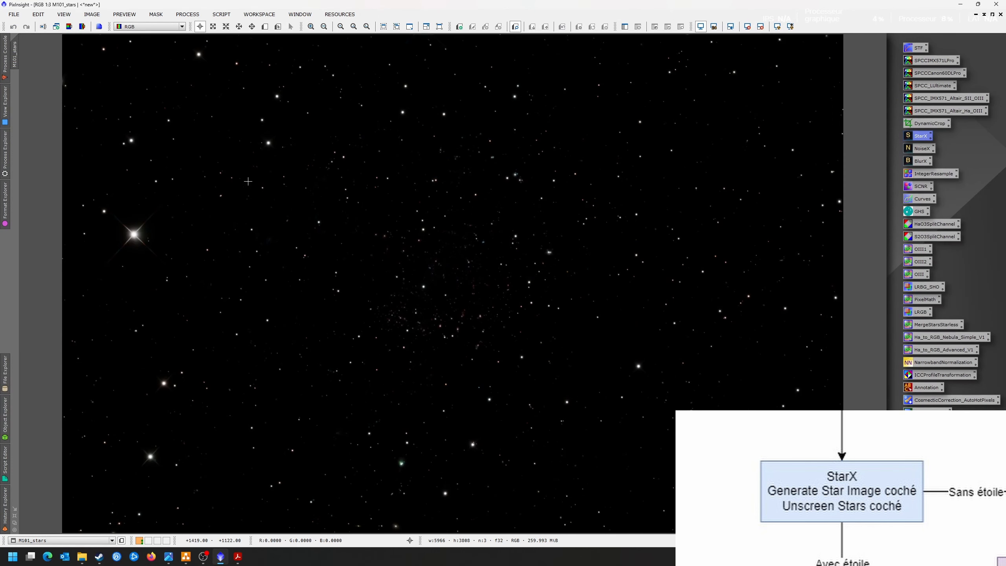
{"action": "double_click", "coordinate": [14, 55]}
{"action": "type", "text": "stars"}
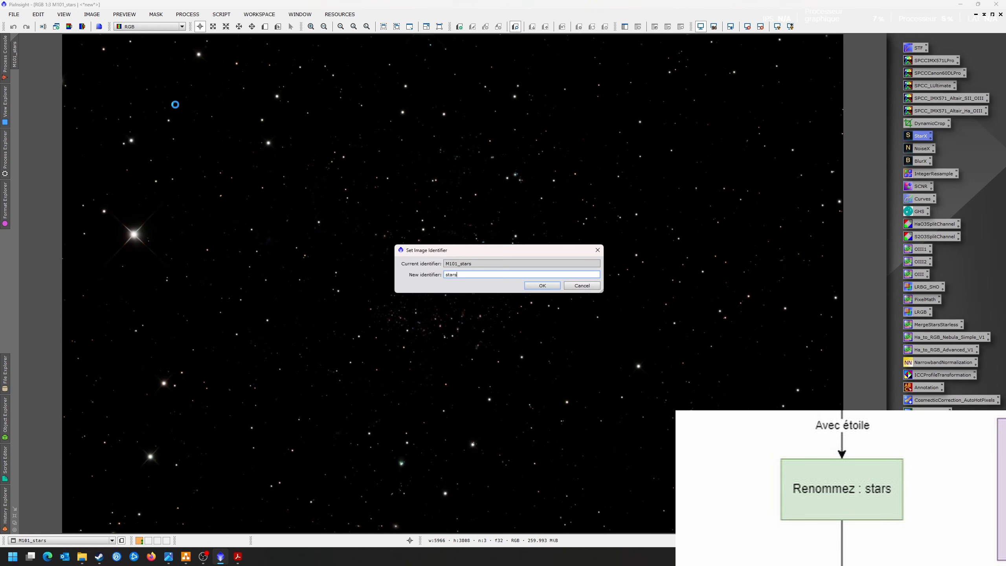
{"action": "key", "text": "Return"}
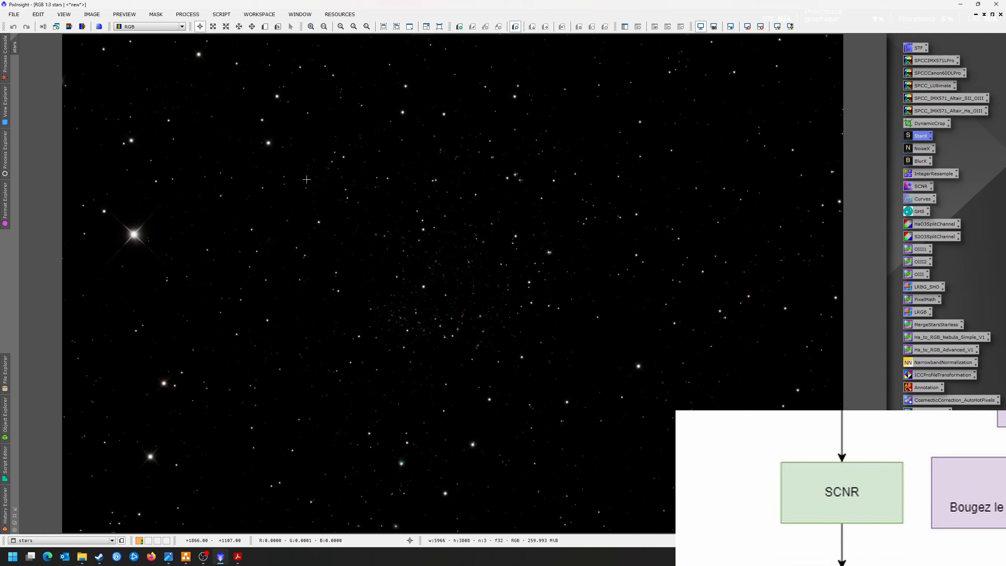
{"action": "scroll", "coordinate": [525, 285], "scroll_direction": "up", "scroll_amount": 3}
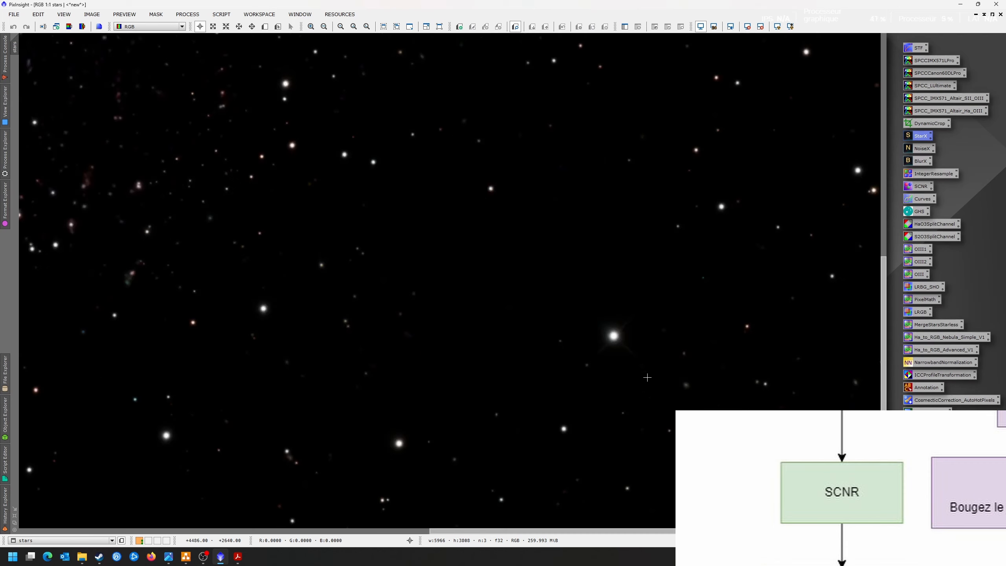